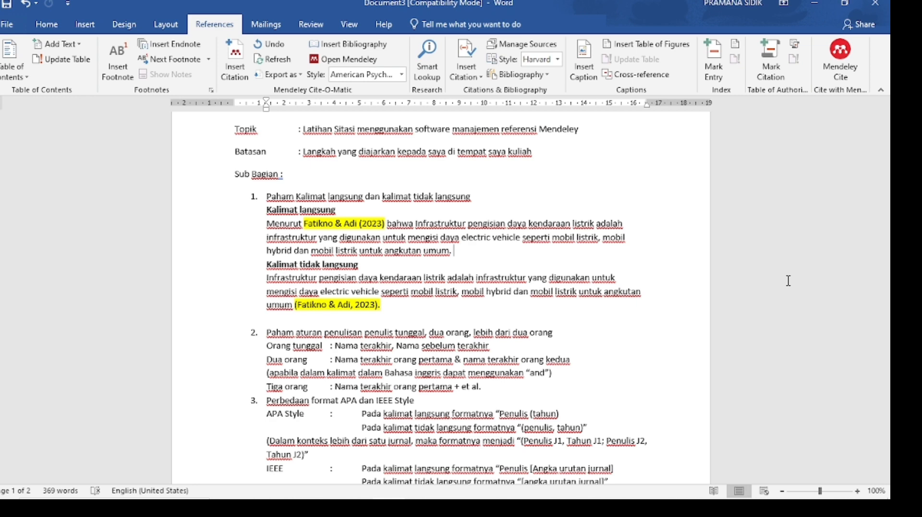
# Select the reference entry under the Referensi section and switch the Mendeley citation style to IEEE
pyautogui.scroll(-3, 788, 281)
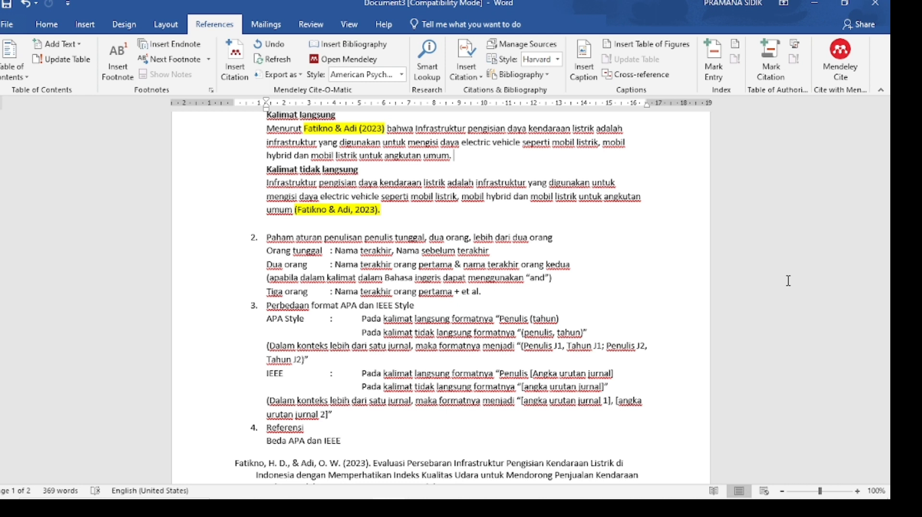
pyautogui.scroll(-3, 788, 281)
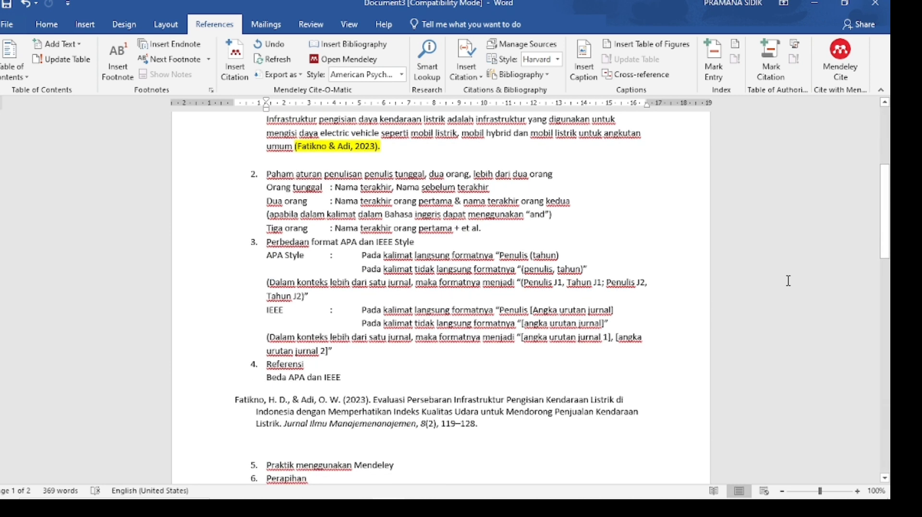
pyautogui.scroll(-1, 787, 281)
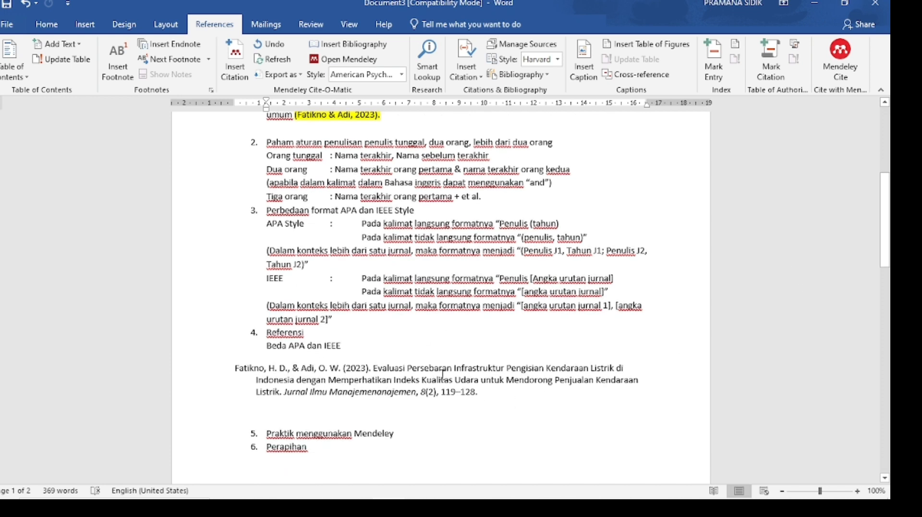
pyautogui.tripleClick(424, 384)
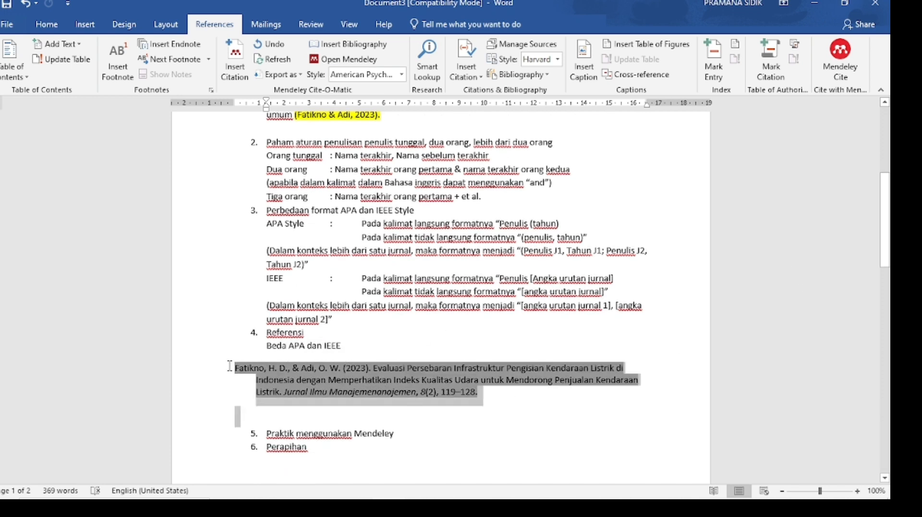
pyautogui.click(402, 74)
pyautogui.click(384, 177)
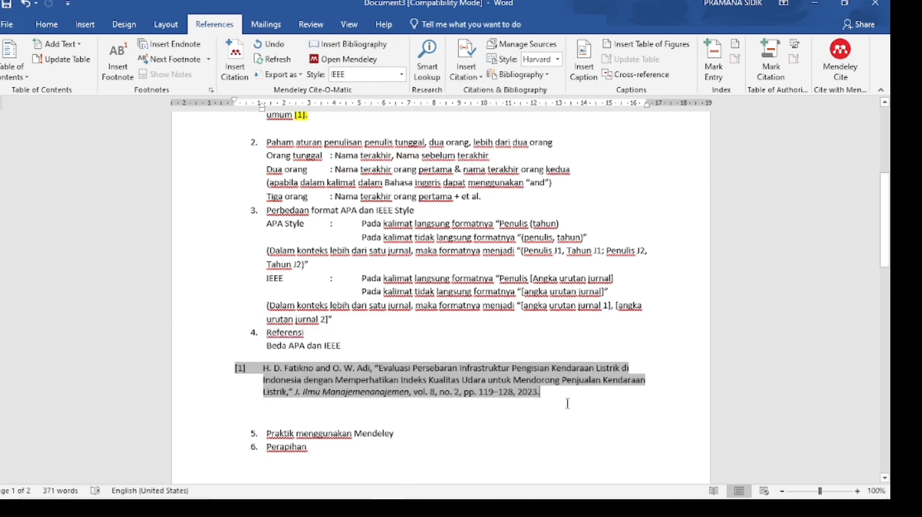
# Switch to Mendeley Desktop, close the open PDF and create a library folder named Latihan Sitasi 2
pyautogui.scroll(-4, 568, 408)
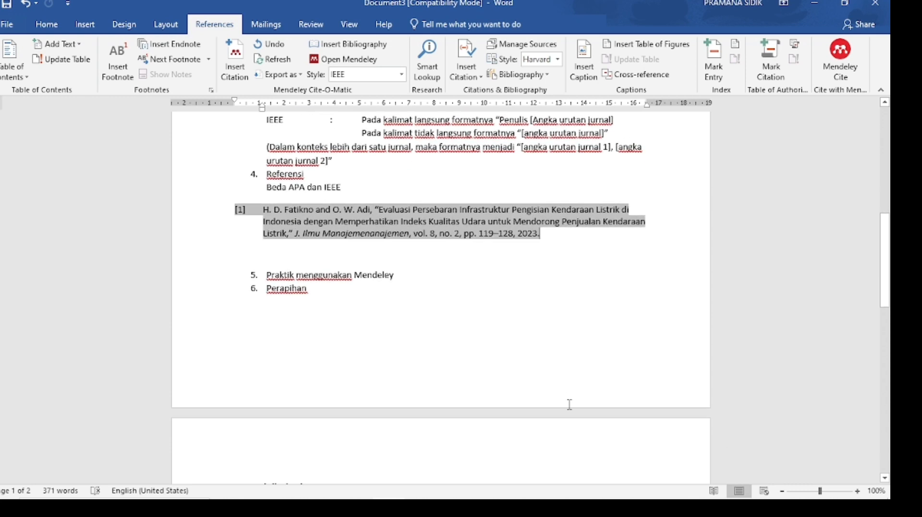
pyautogui.scroll(-6, 570, 405)
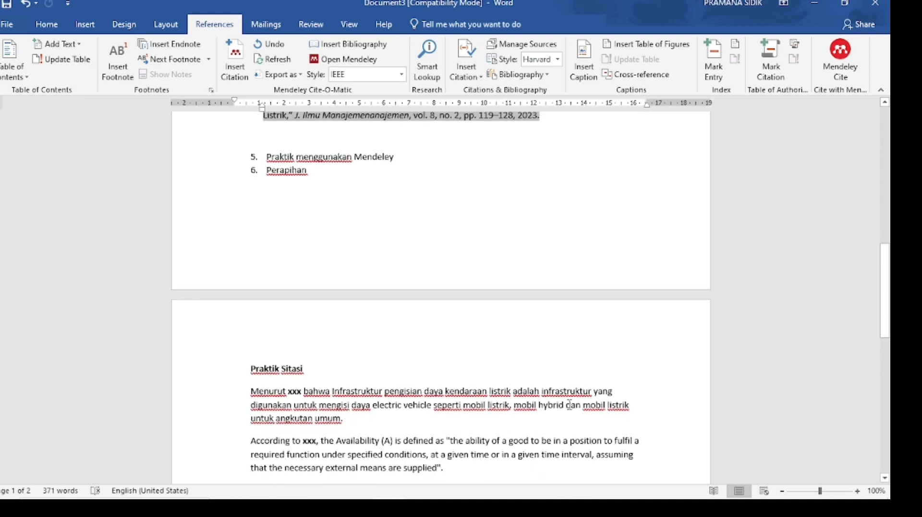
pyautogui.scroll(-3, 569, 404)
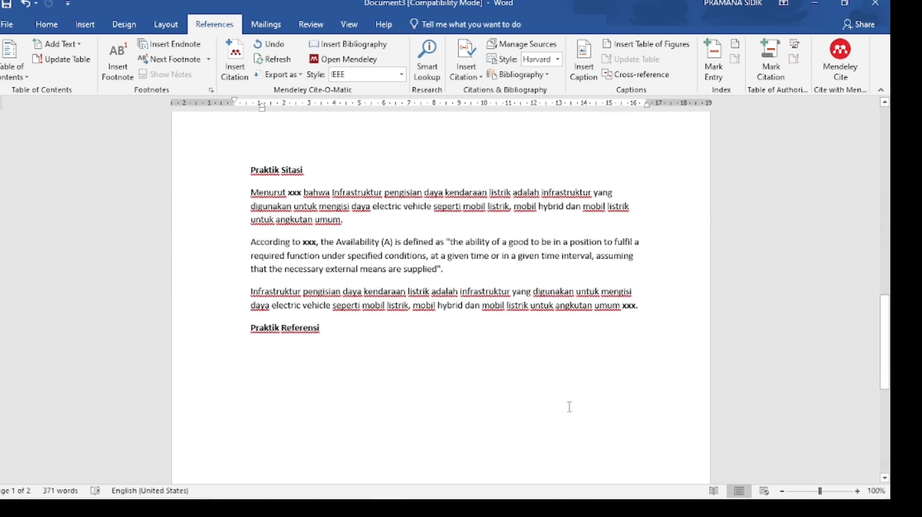
pyautogui.hotkey('alt', 'Tab')
pyautogui.hotkey('alt', 'Tab')
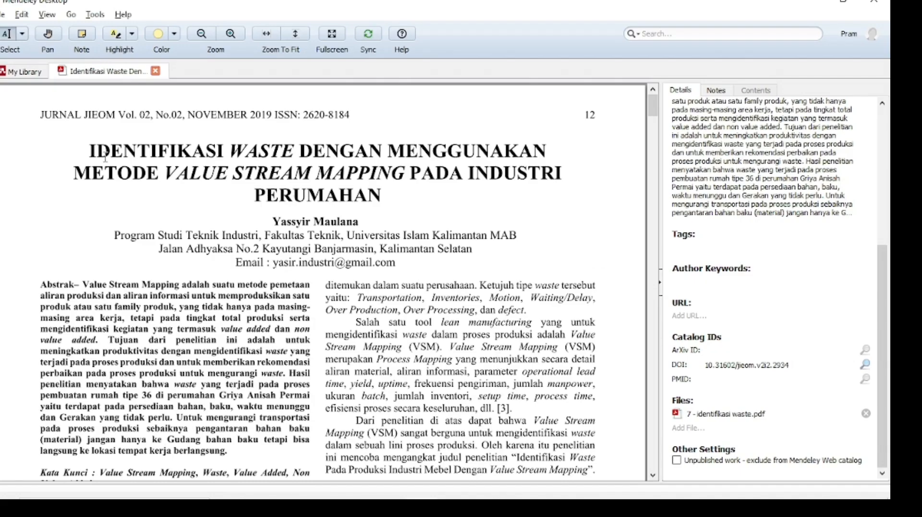
pyautogui.click(155, 71)
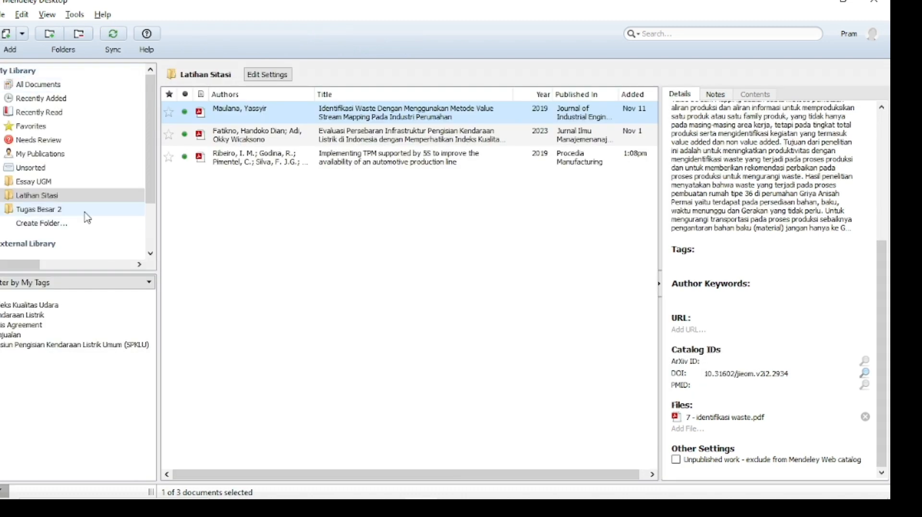
pyautogui.click(63, 222)
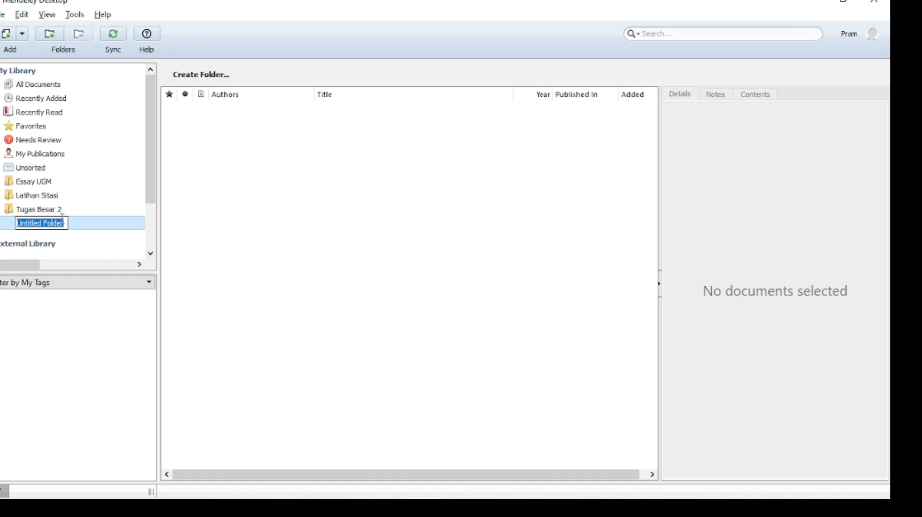
pyautogui.write('Latihan Sitasi 2')
pyautogui.press('Return')
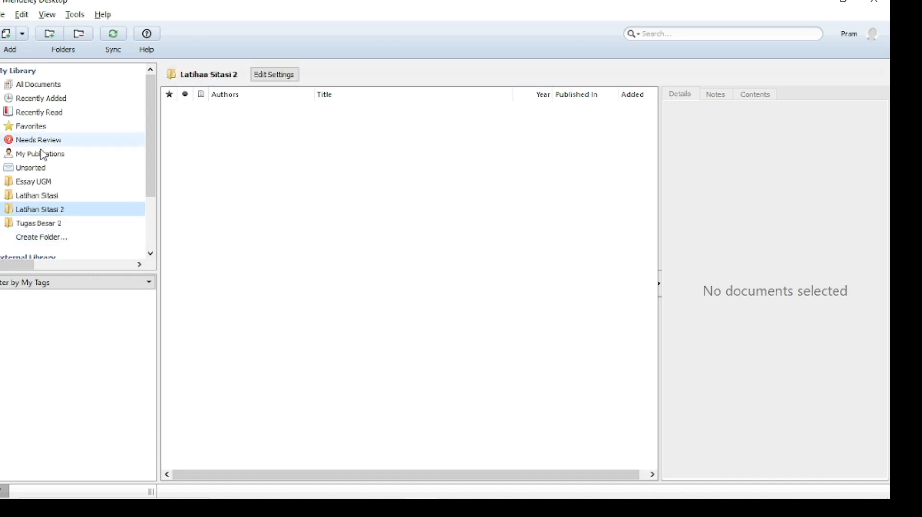
# Add all three PDFs from the Sitasi folder, from 1 - Satu Penulis through 3 - Lebih dari Dua Penulis, to Latihan Sitasi 2
pyautogui.click(22, 36)
pyautogui.click(36, 51)
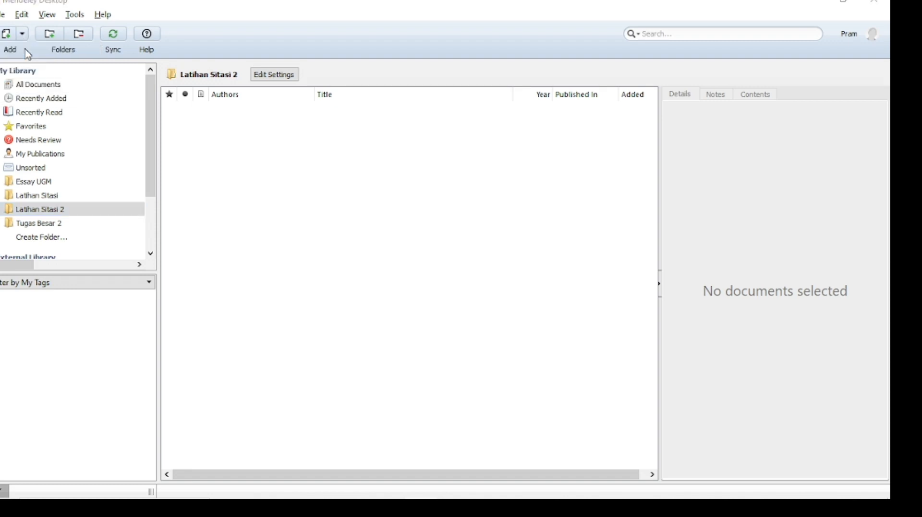
pyautogui.click(159, 104)
pyautogui.keyDown('shift'); pyautogui.click(165, 131); pyautogui.keyUp('shift')
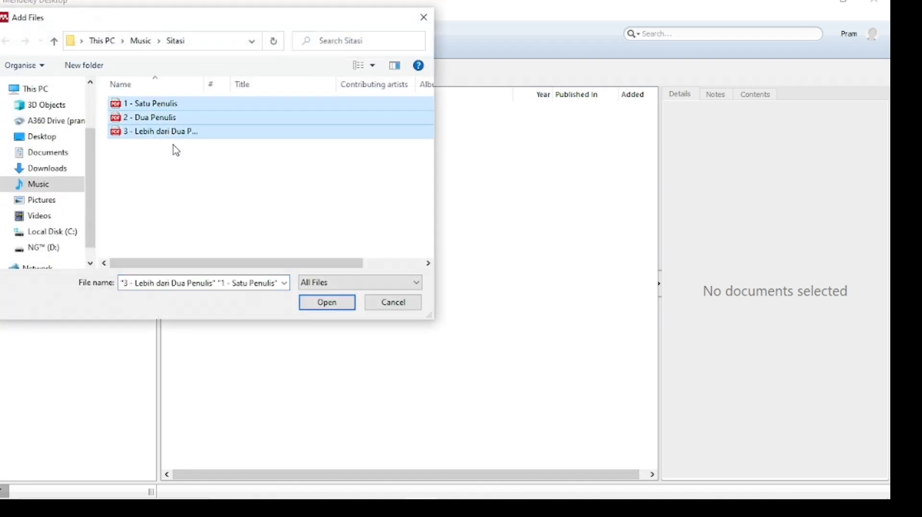
pyautogui.click(312, 304)
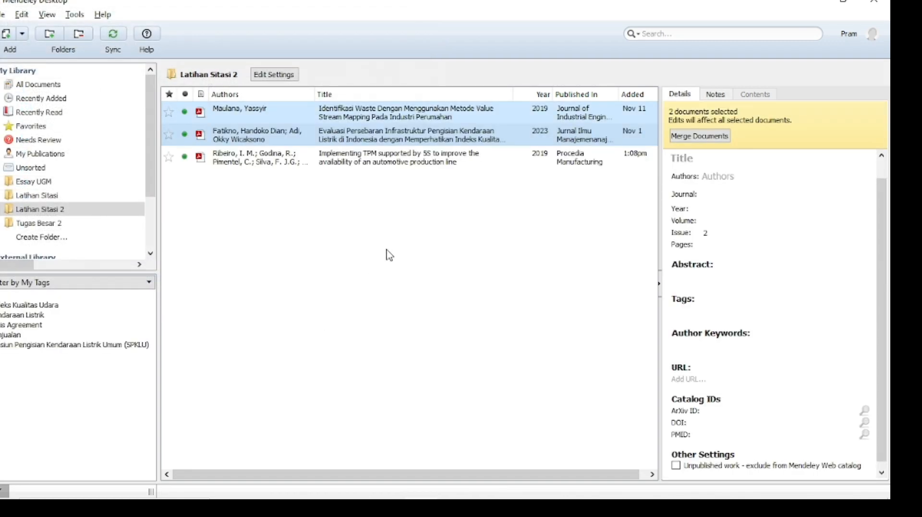
pyautogui.click(389, 254)
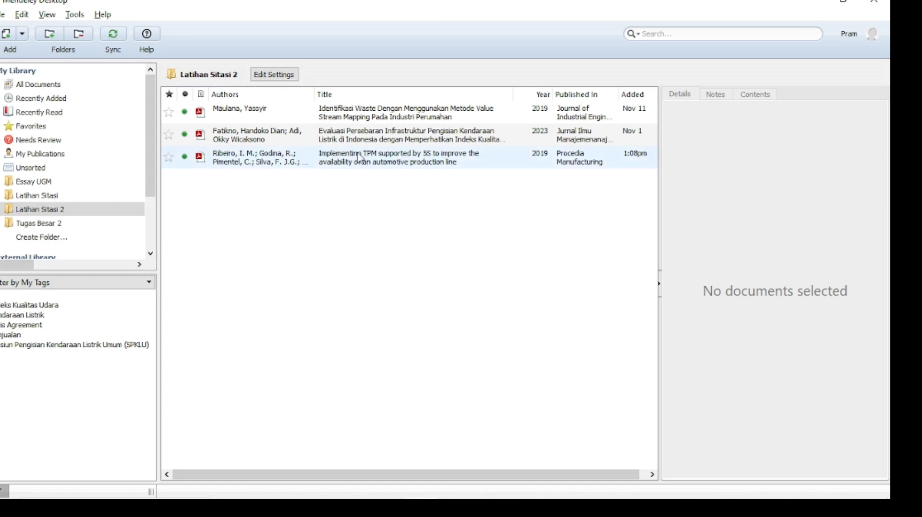
# Open the Identifikasi Waste paper and check its title, author, journal, year, volume, issue, page range and catalog details
pyautogui.doubleClick(369, 117)
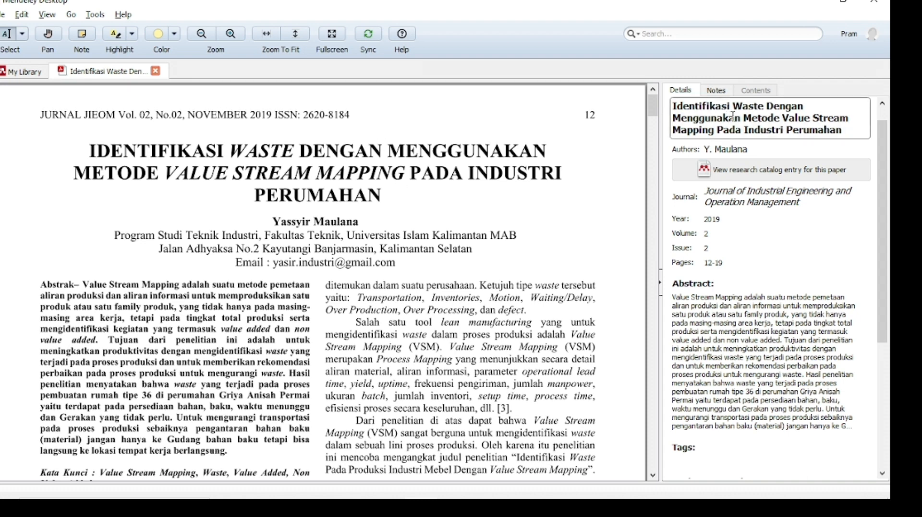
pyautogui.click(740, 149)
pyautogui.click(681, 193)
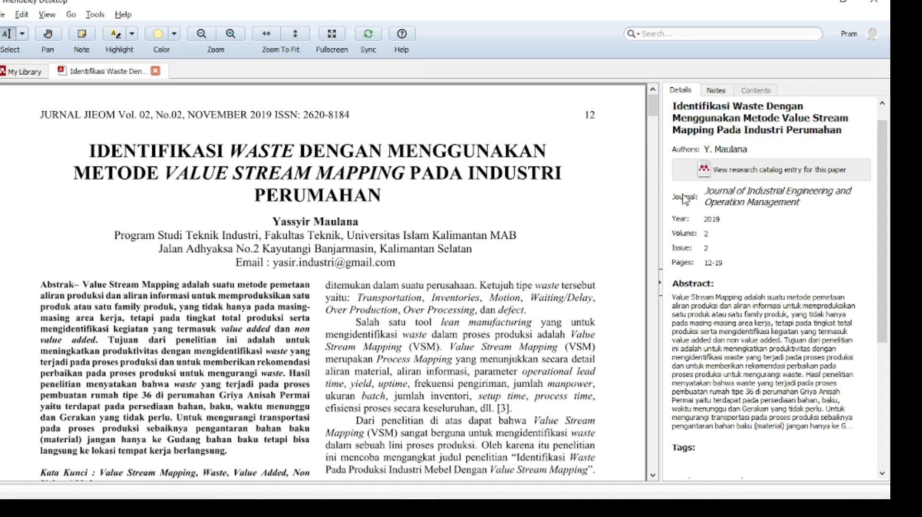
pyautogui.click(732, 191)
pyautogui.click(681, 207)
pyautogui.click(696, 220)
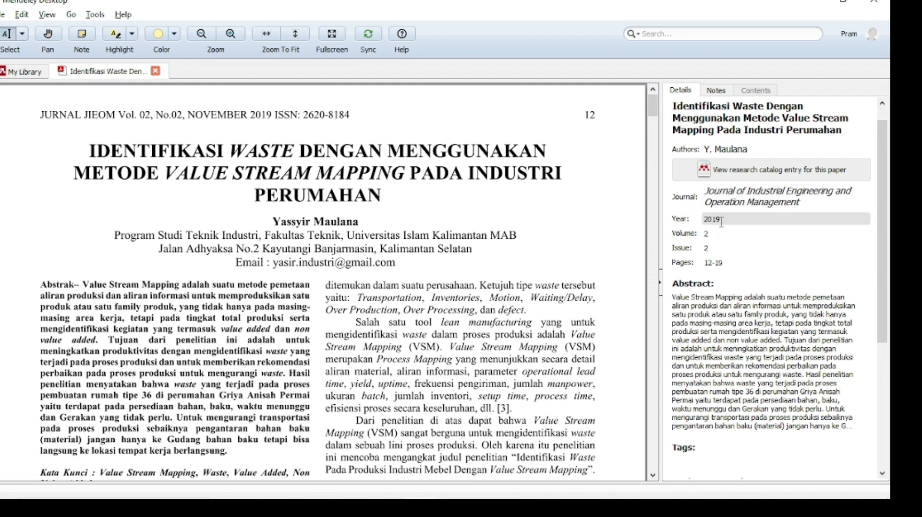
pyautogui.scroll(-1, 728, 221)
pyautogui.click(723, 197)
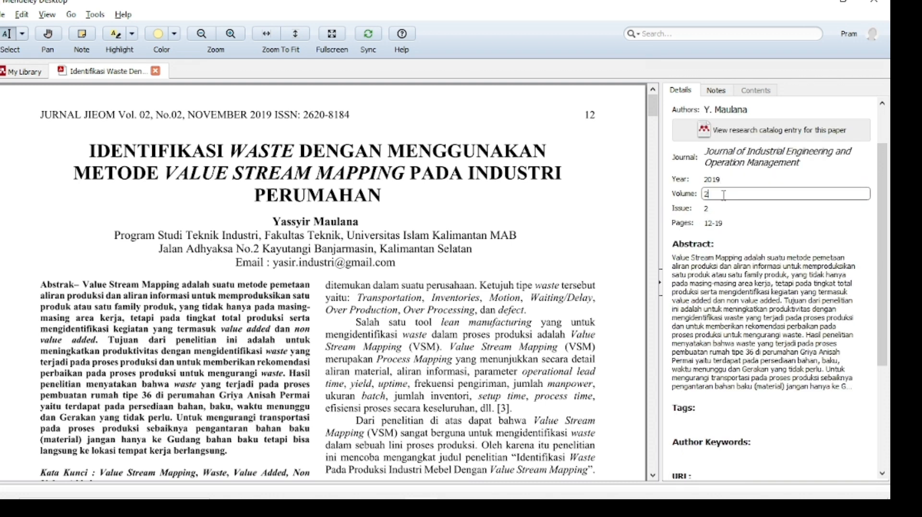
pyautogui.click(724, 212)
pyautogui.scroll(-1, 726, 221)
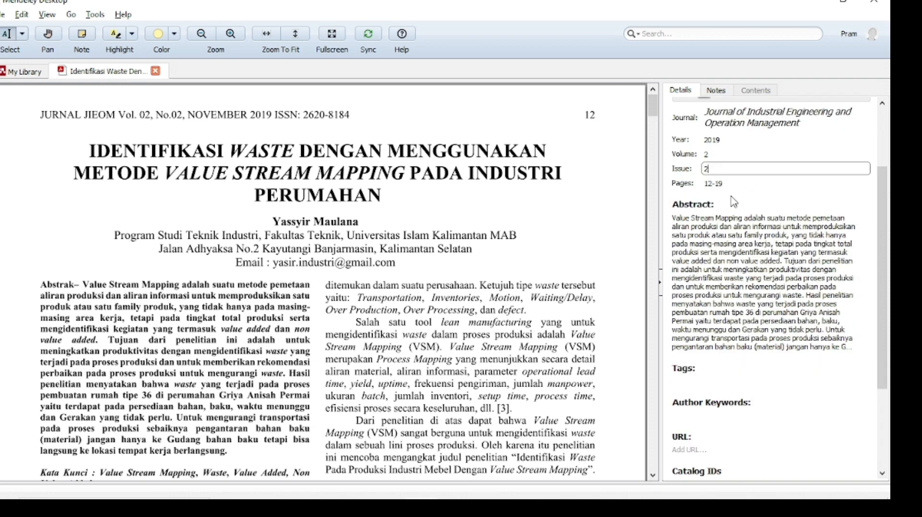
pyautogui.click(731, 184)
pyautogui.scroll(-1, 724, 195)
pyautogui.scroll(-3, 724, 195)
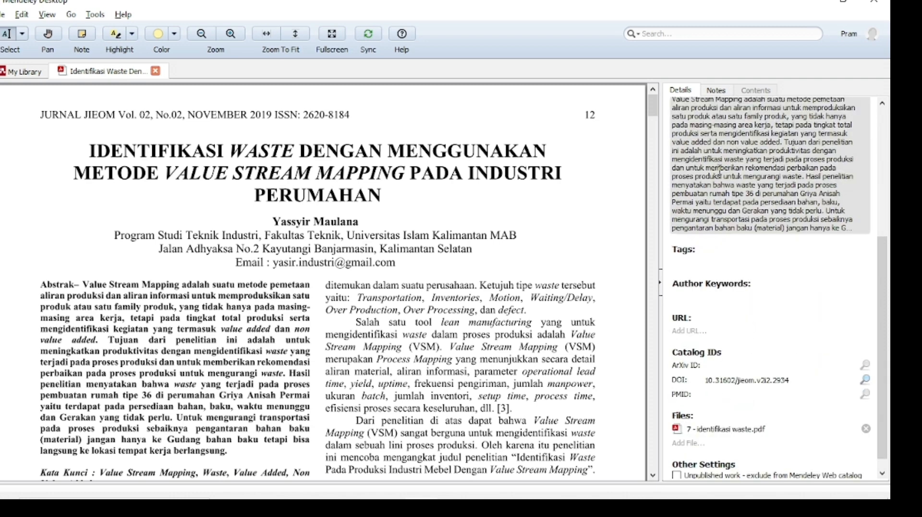
# Review the Identifikasi Waste paper's first page alongside its details and close the paper
pyautogui.scroll(5, 724, 187)
pyautogui.scroll(-3, 298, 196)
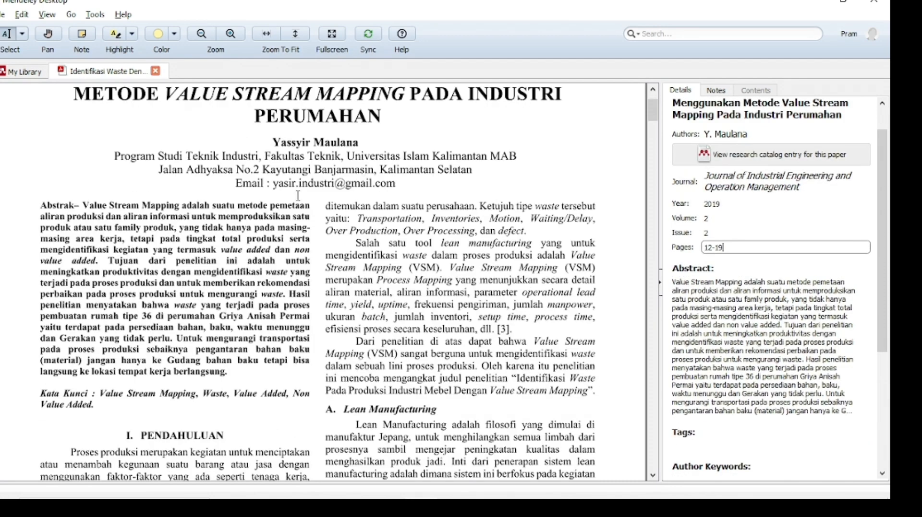
pyautogui.scroll(3, 484, 192)
pyautogui.scroll(-1, 429, 250)
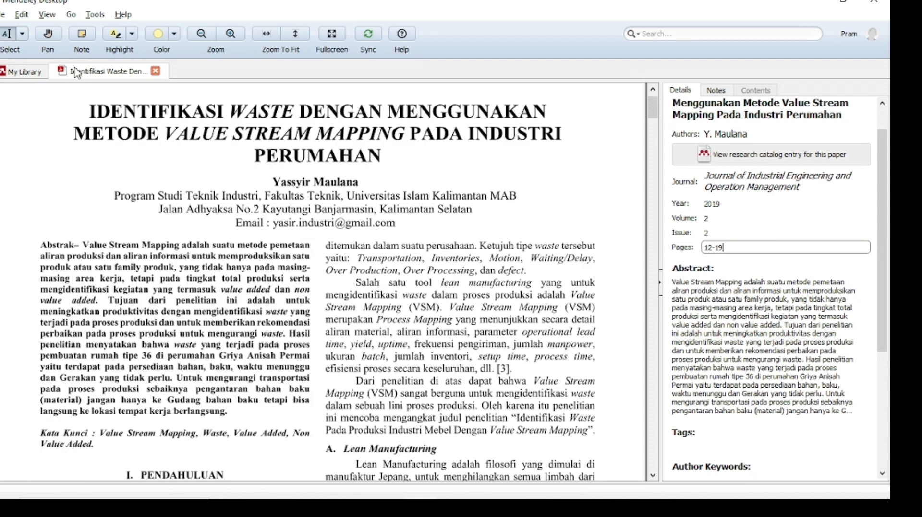
pyautogui.click(155, 71)
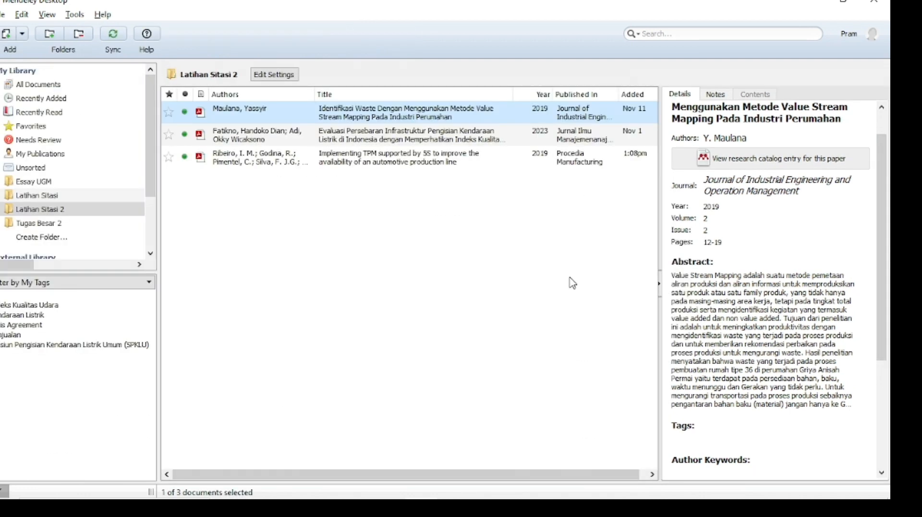
# Switch to Word and delete the xxx placeholder after "Menurut" in the first Praktik Sitasi paragraph
pyautogui.hotkey('alt', 'Tab')
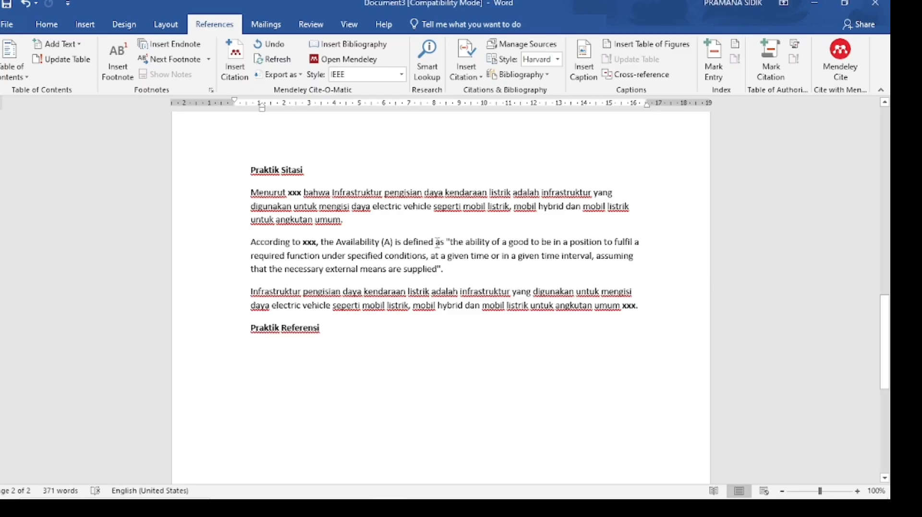
pyautogui.scroll(1, 344, 250)
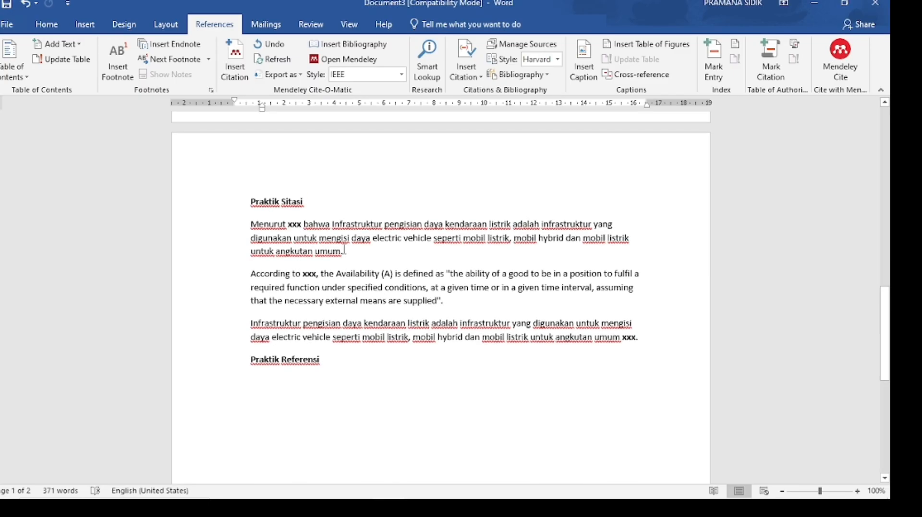
pyautogui.scroll(2, 344, 249)
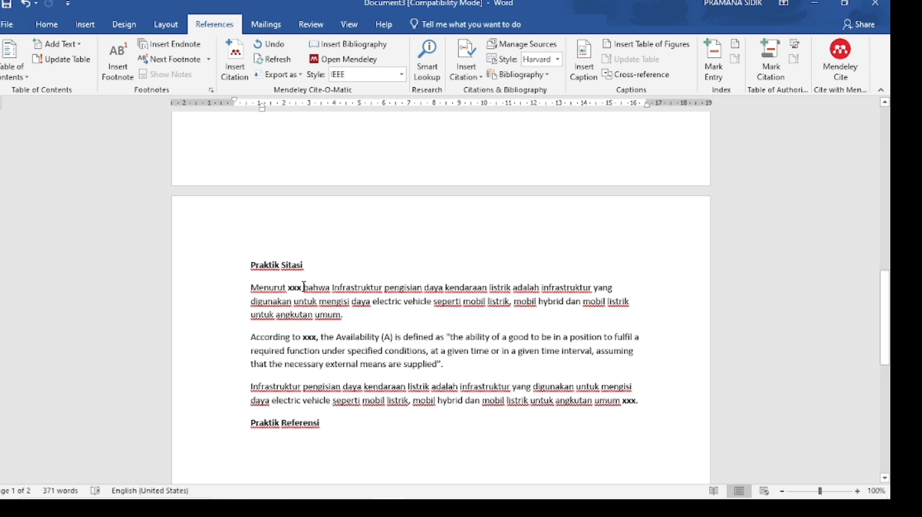
pyautogui.click(303, 288)
pyautogui.press('BackSpace')
pyautogui.press('BackSpace')
pyautogui.press('BackSpace')
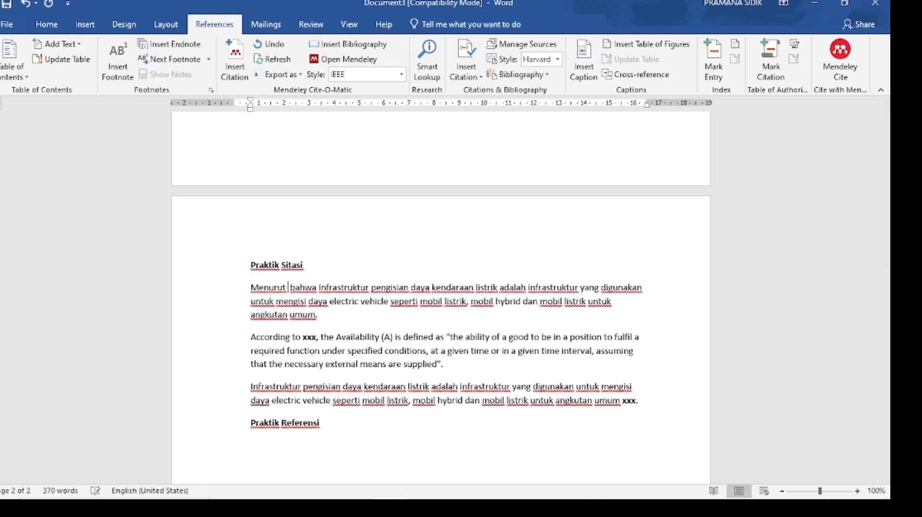
# Insert a Mendeley citation of the Identifikasi Waste paper after "Menurut" and set the citation style to American Psychological Association
pyautogui.click(235, 48)
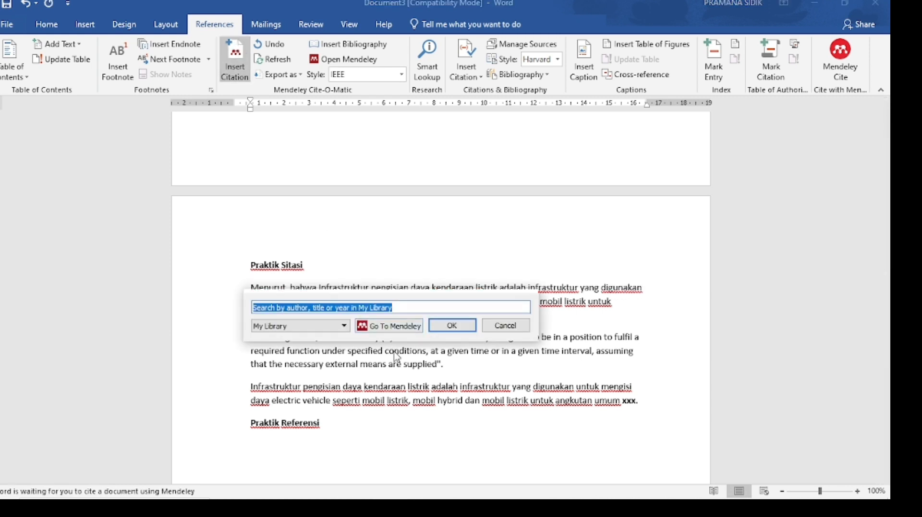
pyautogui.click(395, 327)
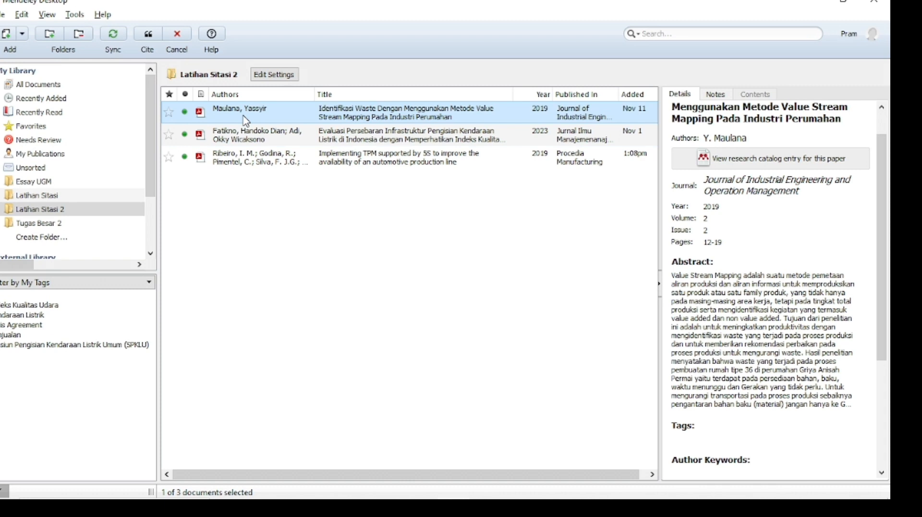
pyautogui.click(147, 34)
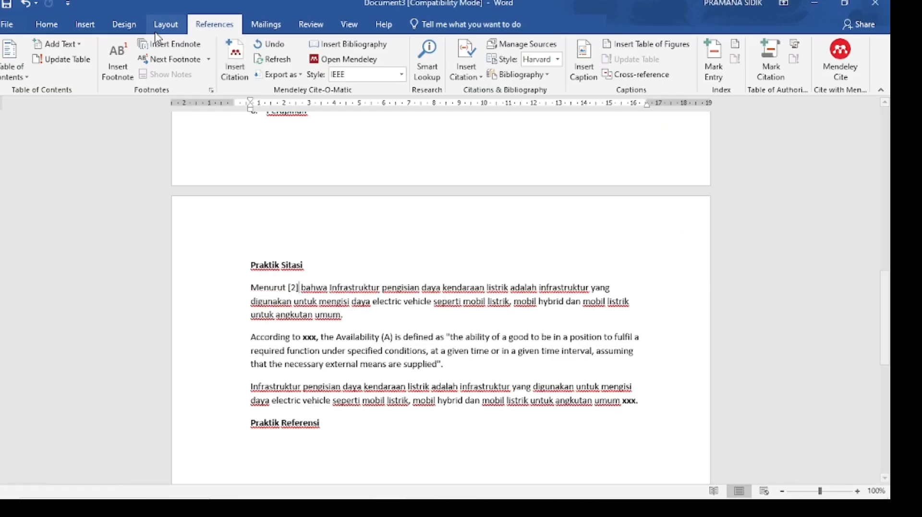
pyautogui.click(403, 76)
pyautogui.click(352, 117)
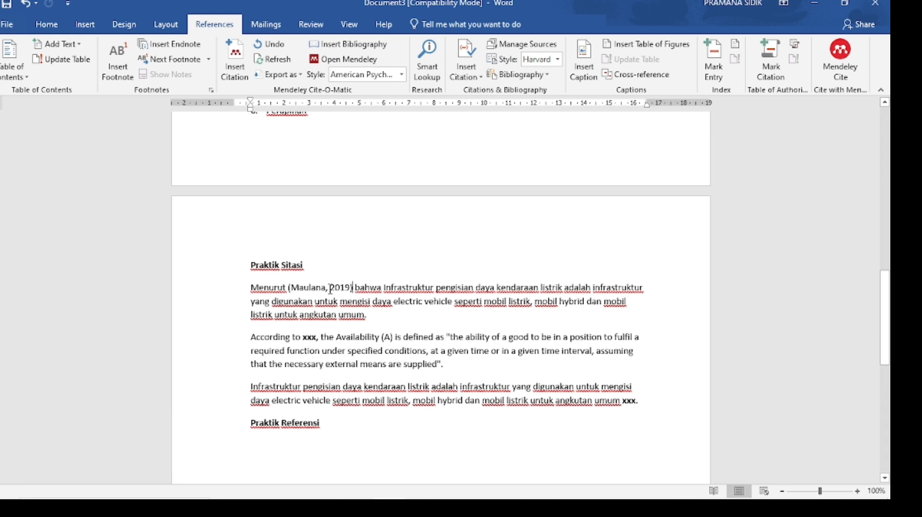
# Edit the citation after "Menurut" so that only the year 2019 stands in parentheses, without the comma, and keep the manual edit
pyautogui.click(330, 288)
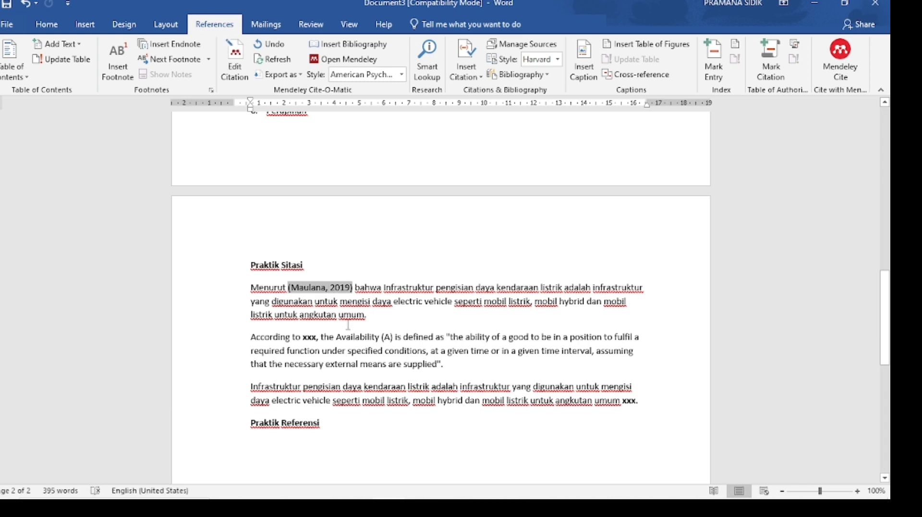
pyautogui.write('(')
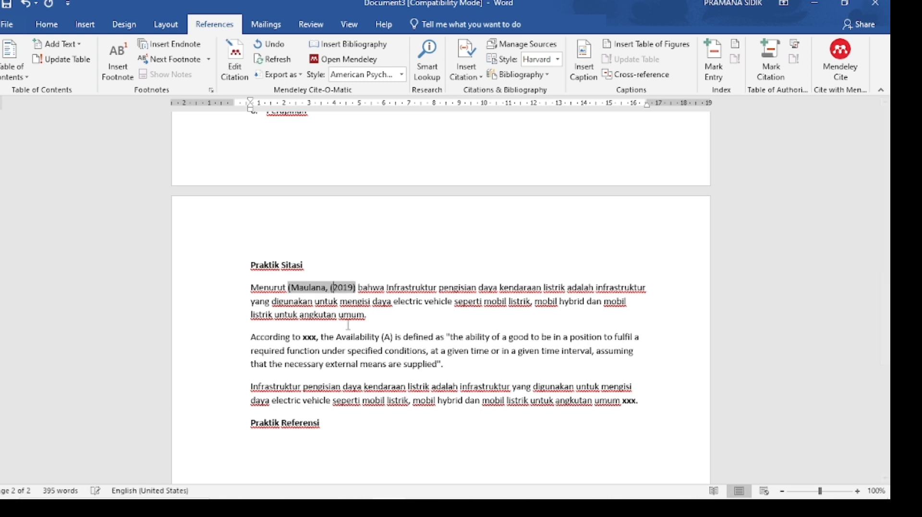
pyautogui.press('Left')
pyautogui.press('Left')
pyautogui.press('BackSpace')
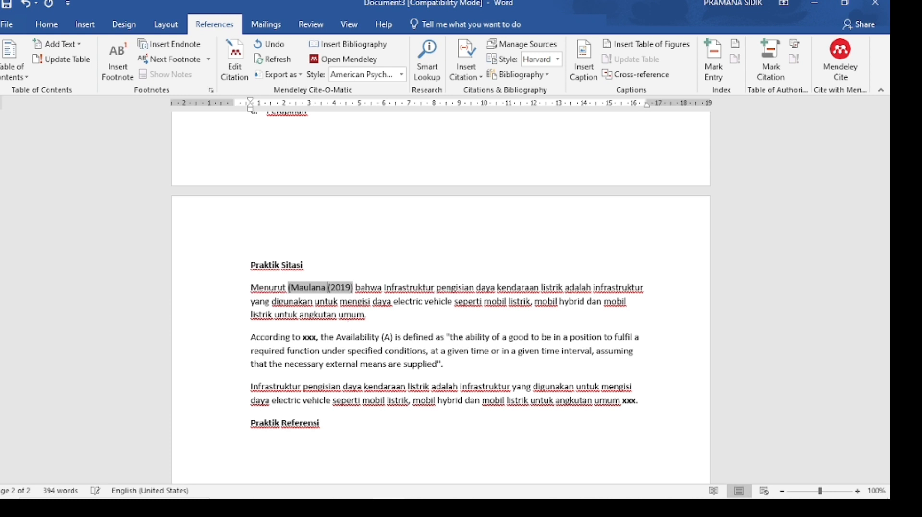
pyautogui.press('Left')
pyautogui.press('Left')
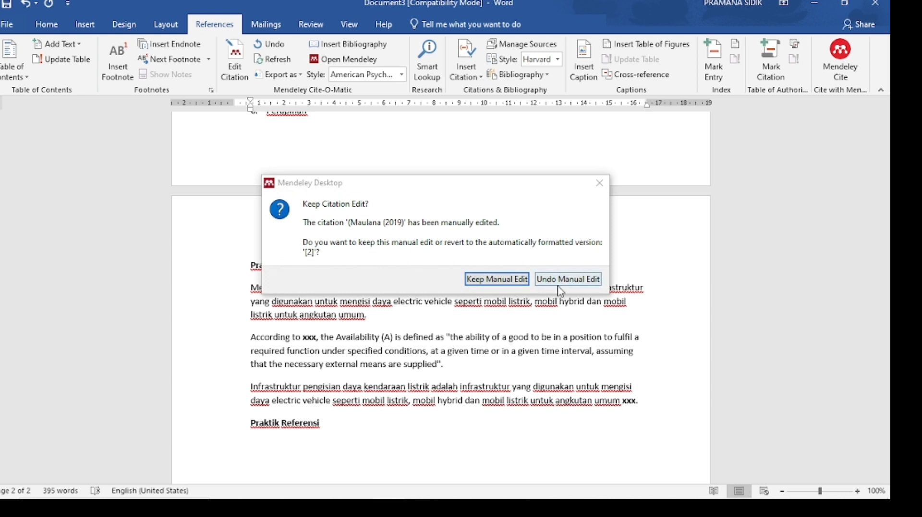
pyautogui.click(496, 279)
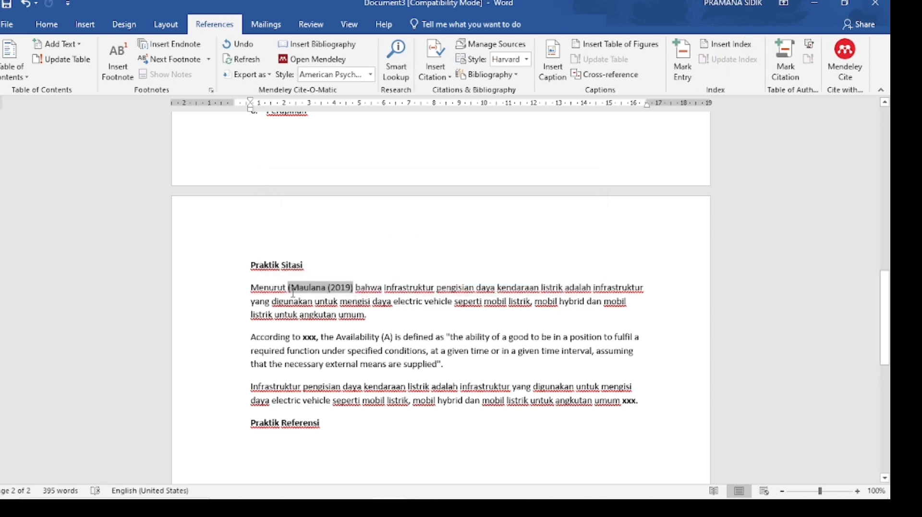
pyautogui.press('BackSpace')
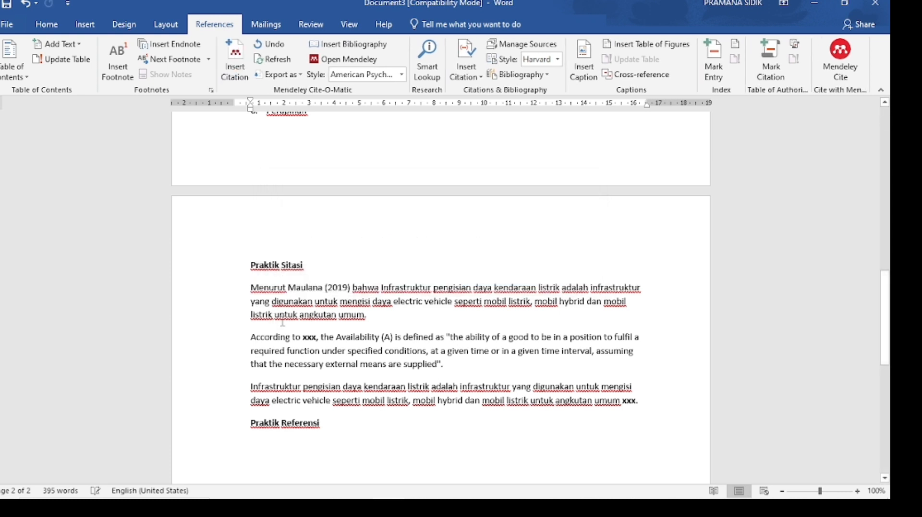
pyautogui.click(315, 289)
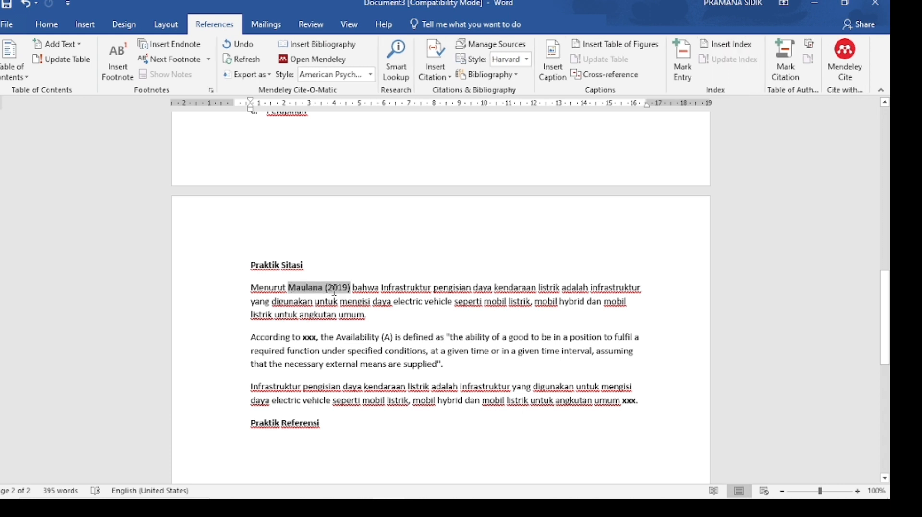
pyautogui.click(313, 301)
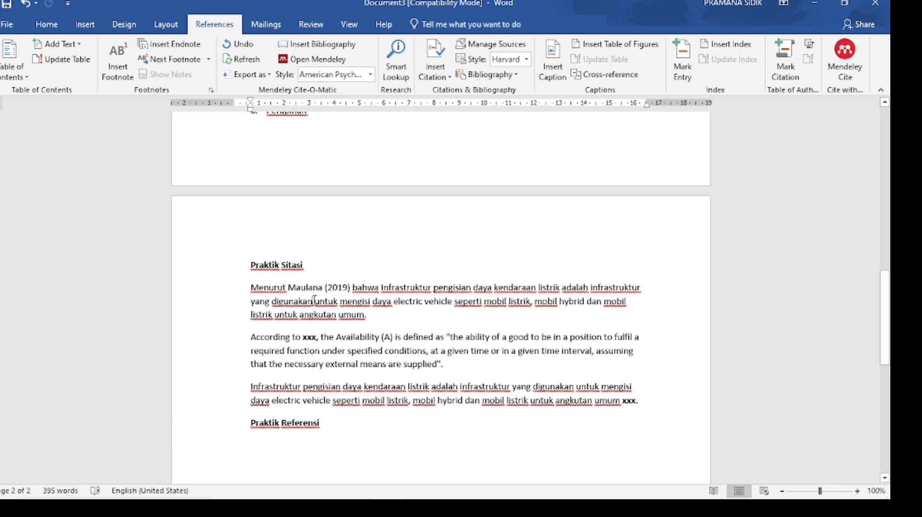
# Delete the xxx placeholder after "According to" in the second Praktik Sitasi paragraph
pyautogui.click(313, 337)
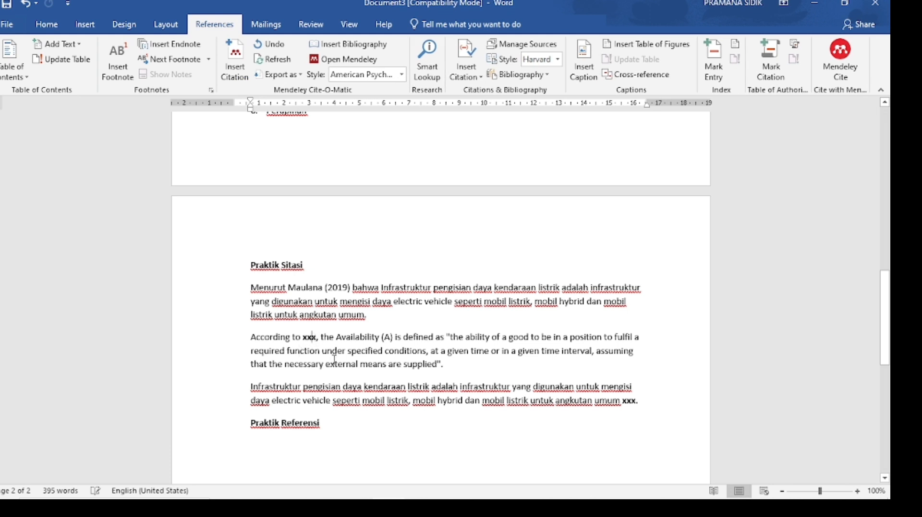
pyautogui.press('BackSpace')
pyautogui.press('BackSpace')
pyautogui.press('BackSpace')
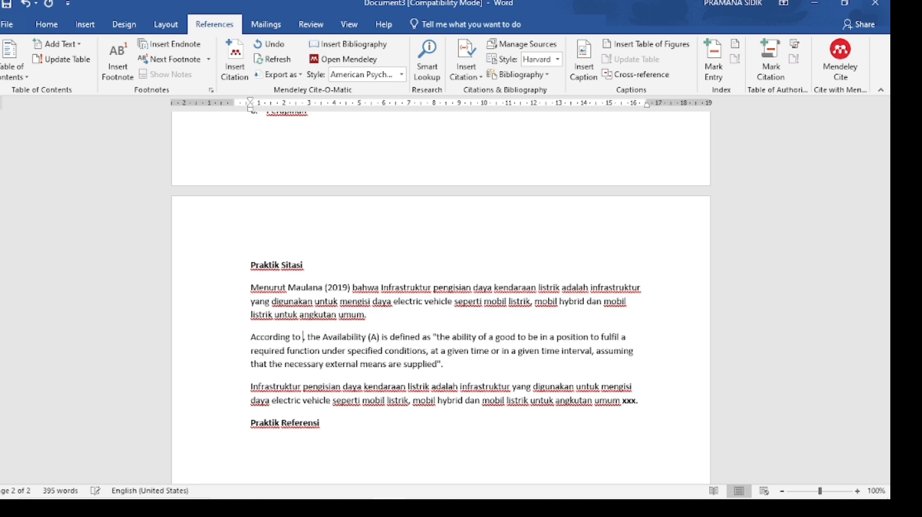
# Insert one Mendeley citation after "According to" that covers all three papers in the Latihan Sitasi 2 folder
pyautogui.click(234, 60)
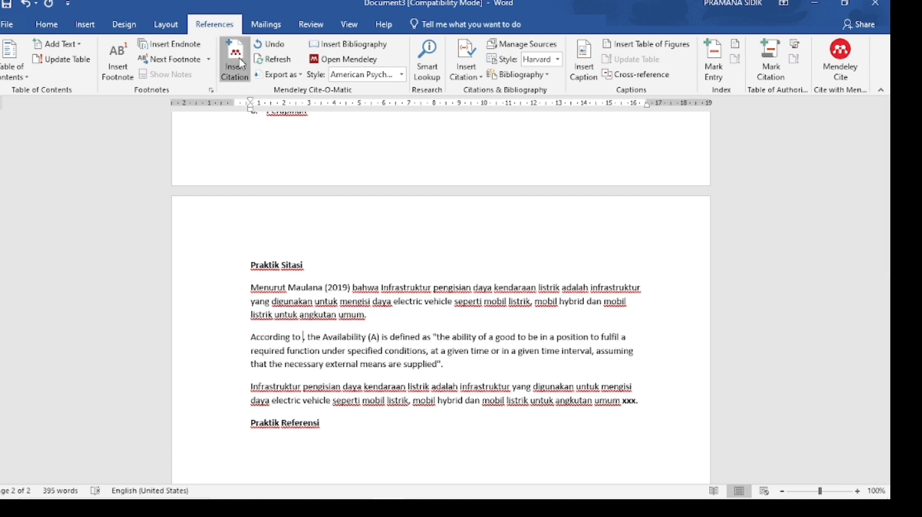
pyautogui.click(423, 377)
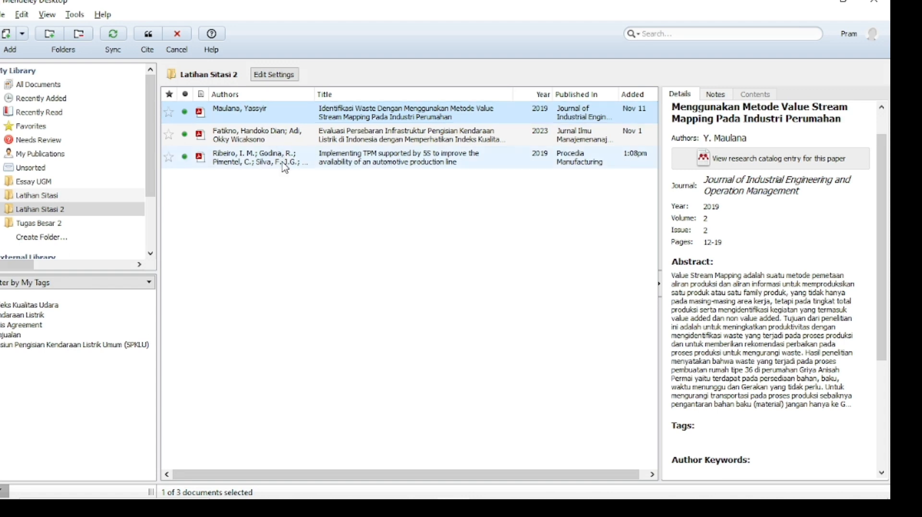
pyautogui.keyDown('shift'); pyautogui.click(240, 160); pyautogui.keyUp('shift')
pyautogui.click(153, 37)
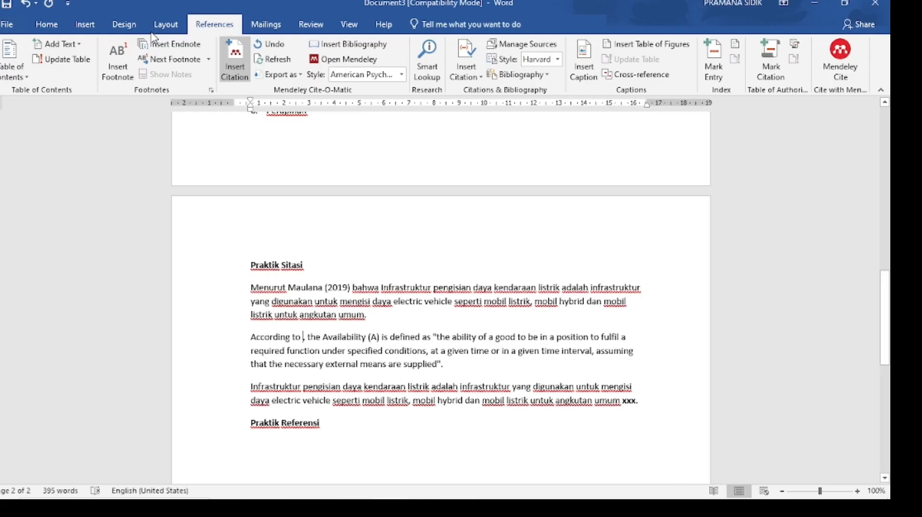
pyautogui.scroll(10, 340, 316)
pyautogui.scroll(-20, 339, 315)
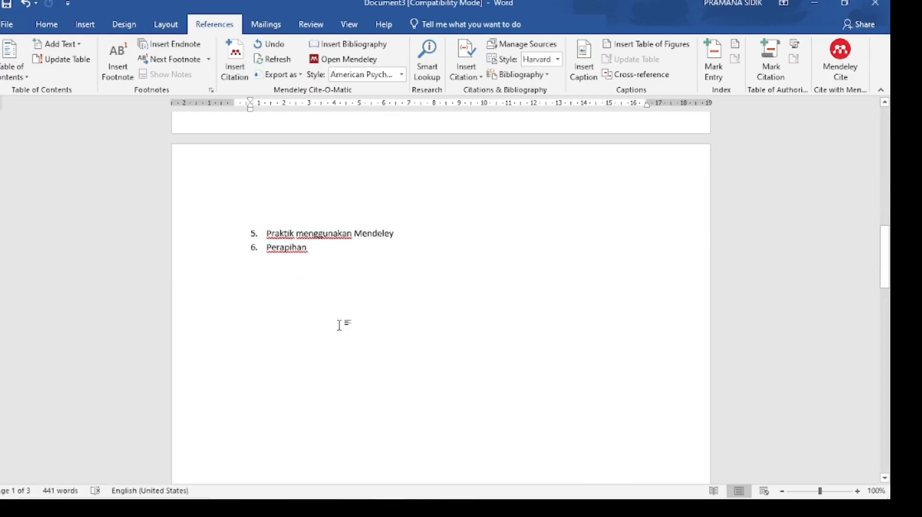
pyautogui.scroll(1, 527, 314)
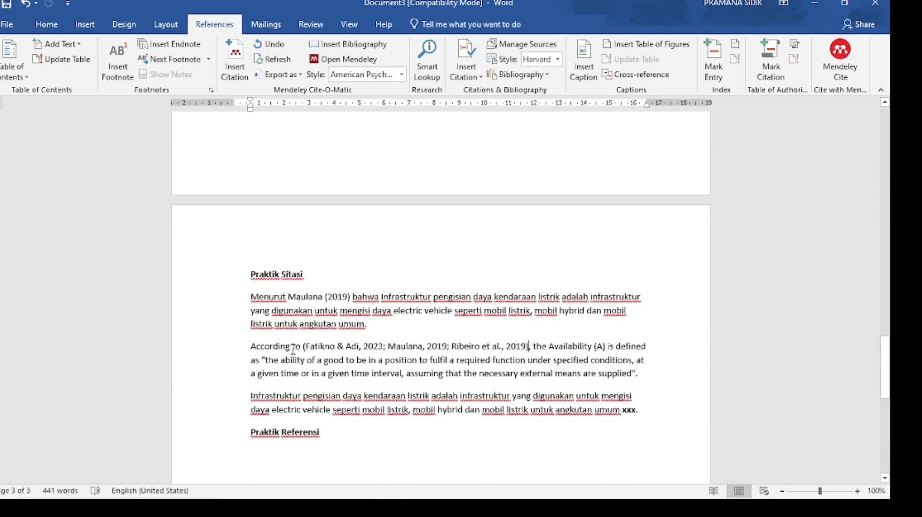
# Replace the ampersand with "and" in the citation after "According to" and keep the manual edit
pyautogui.click(345, 347)
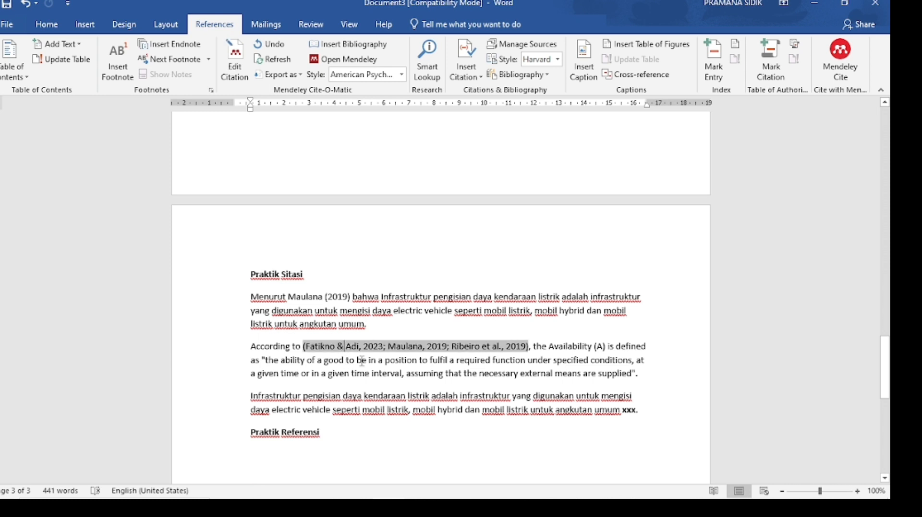
pyautogui.press('BackSpace')
pyautogui.write('and')
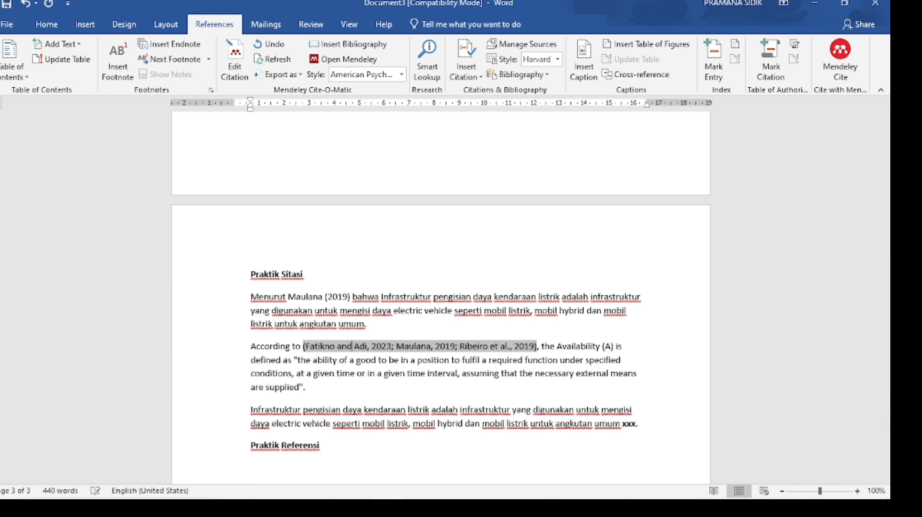
pyautogui.click(379, 366)
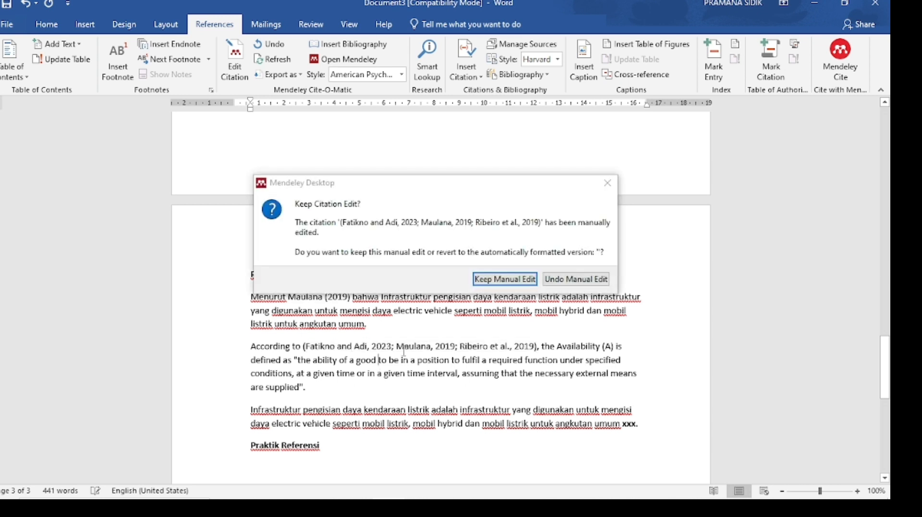
pyautogui.click(514, 283)
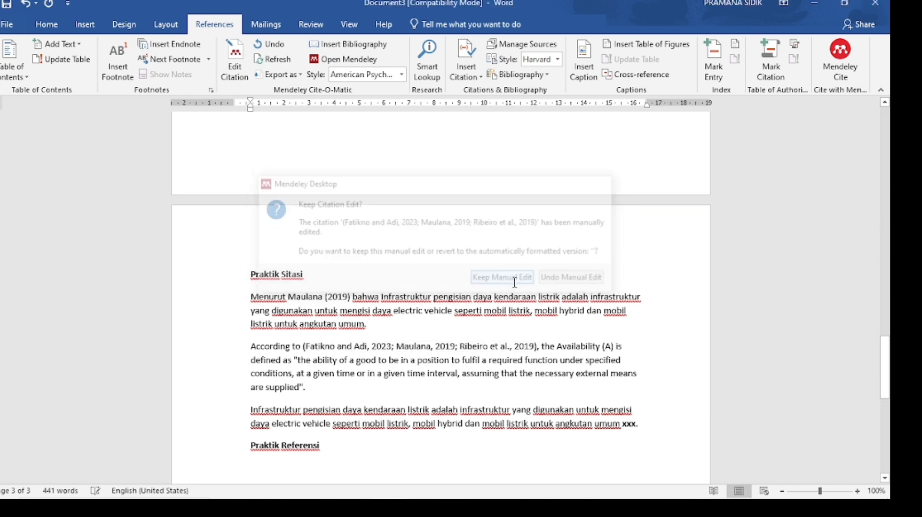
pyautogui.click(394, 346)
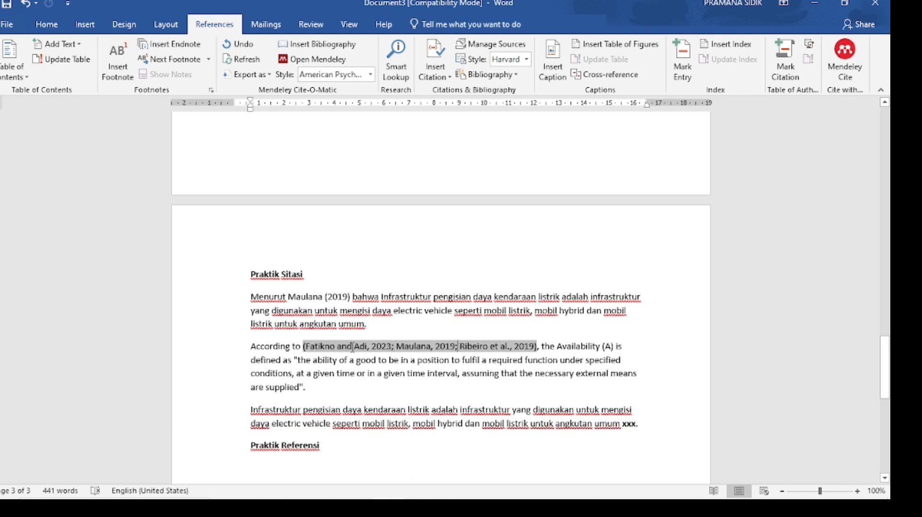
pyautogui.moveTo(304, 347); pyautogui.dragTo(514, 346)
pyautogui.click(460, 346)
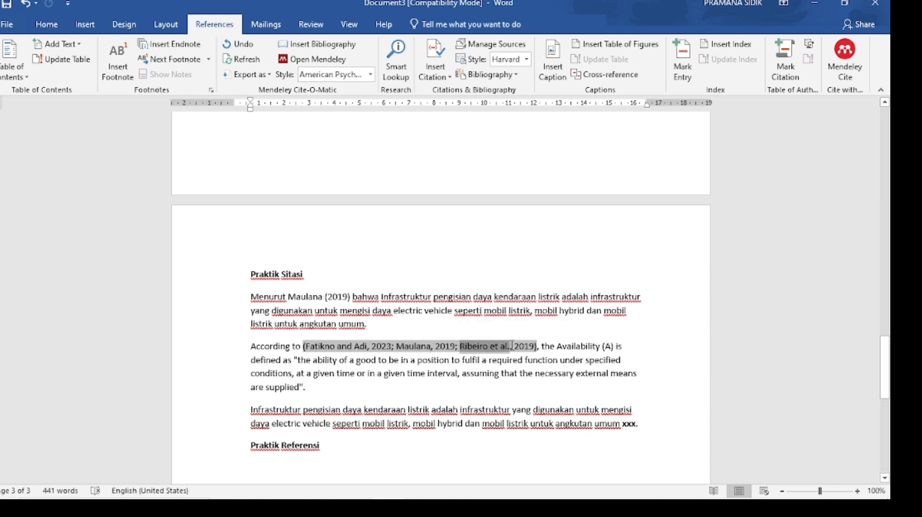
pyautogui.click(476, 355)
# Delete the xxx placeholder and its full stop at the end of the third Praktik Sitasi paragraph
pyautogui.scroll(-1, 476, 355)
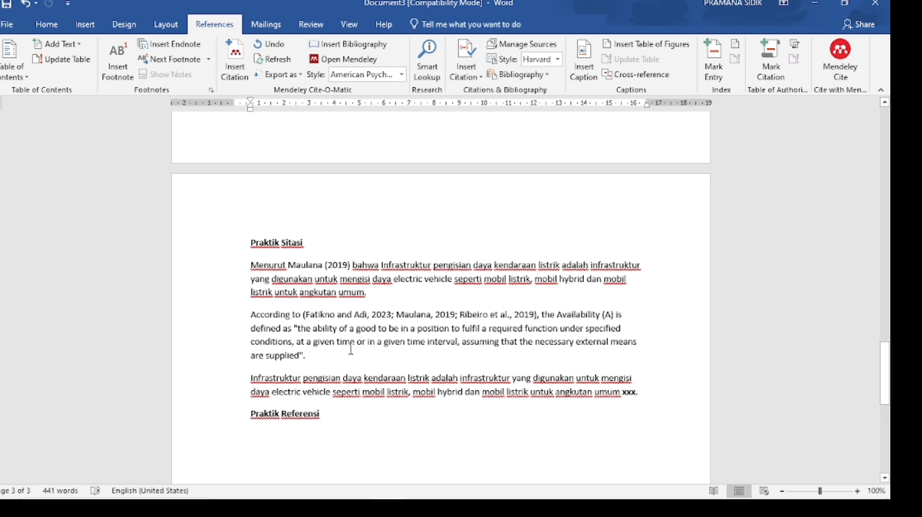
pyautogui.click(636, 393)
pyautogui.press('BackSpace')
pyautogui.press('BackSpace')
pyautogui.press('BackSpace')
pyautogui.press('BackSpace')
pyautogui.press('BackSpace')
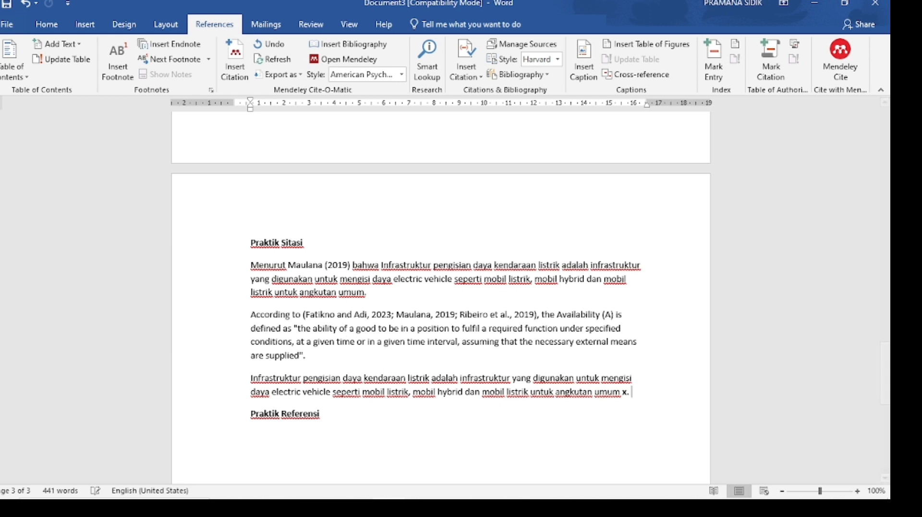
# Insert a Mendeley citation of the Evaluasi Persebaran paper at the end of the third paragraph and close the sentence with a full stop
pyautogui.click(235, 60)
pyautogui.click(691, 431)
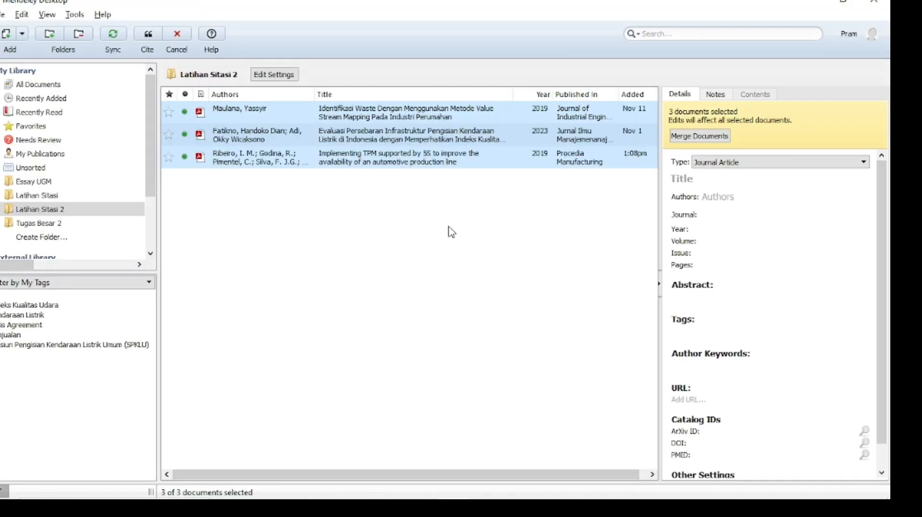
pyautogui.click(260, 135)
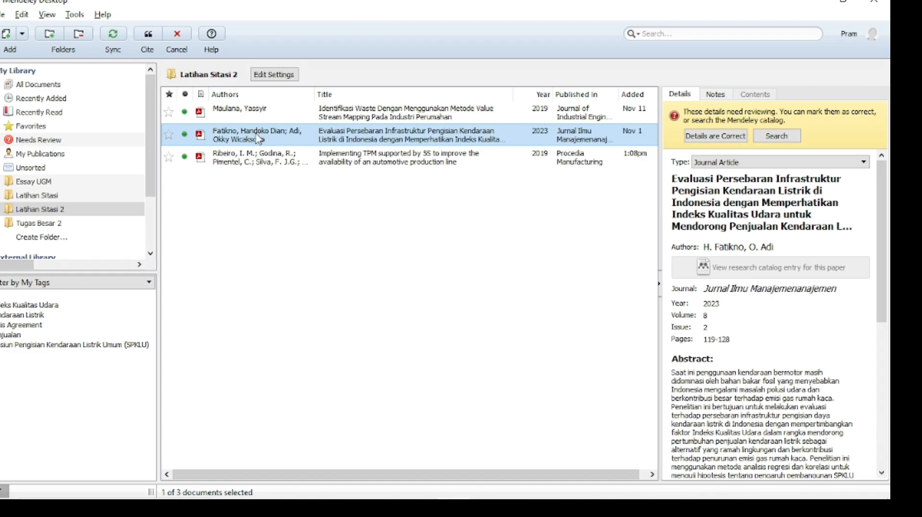
pyautogui.click(153, 37)
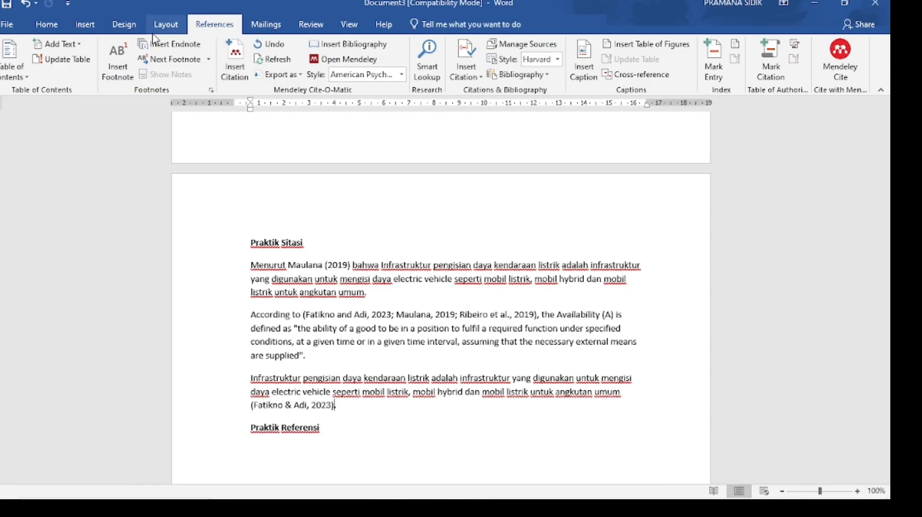
pyautogui.write('.')
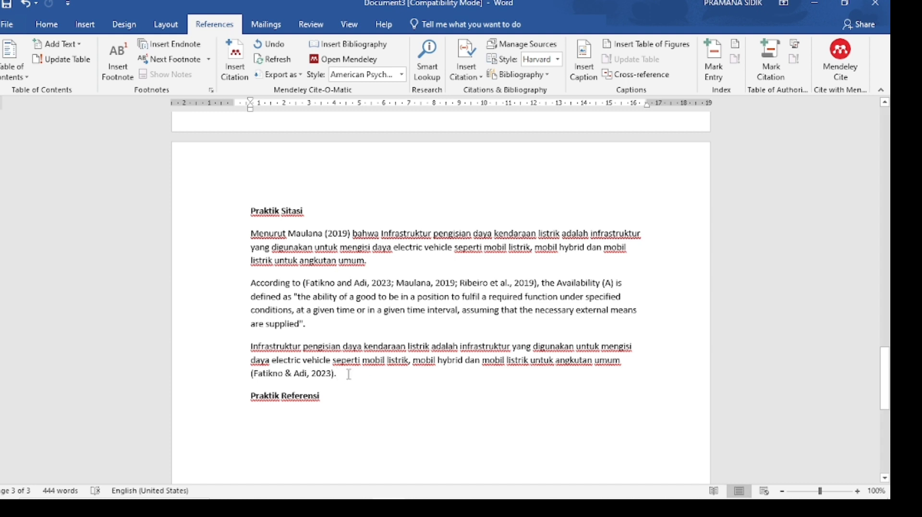
# Delete the citation after "Menurut" in the first paragraph and set the Mendeley citation style to IEEE
pyautogui.scroll(1, 349, 374)
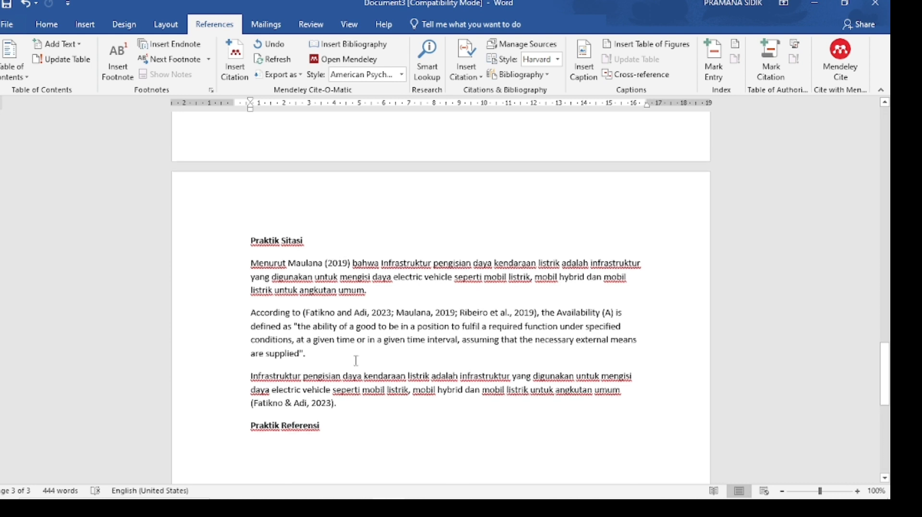
pyautogui.scroll(2, 355, 326)
pyautogui.click(350, 328)
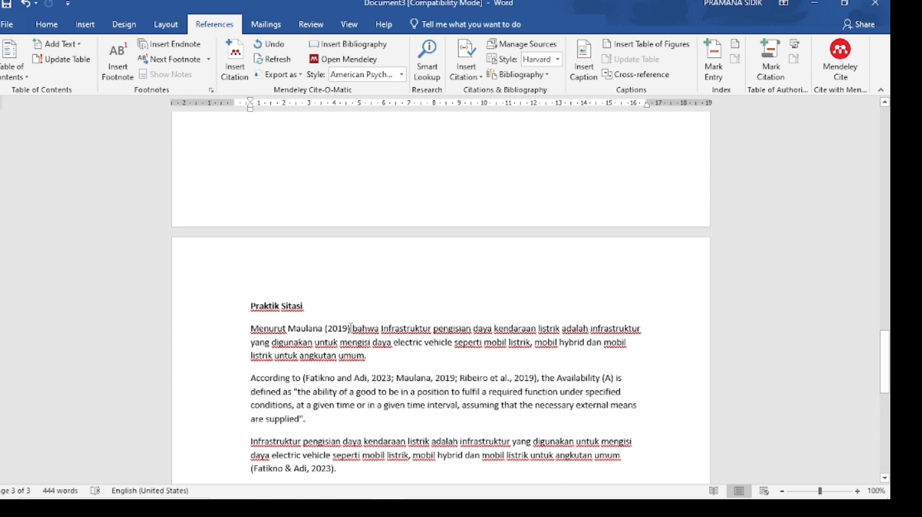
pyautogui.press('BackSpace')
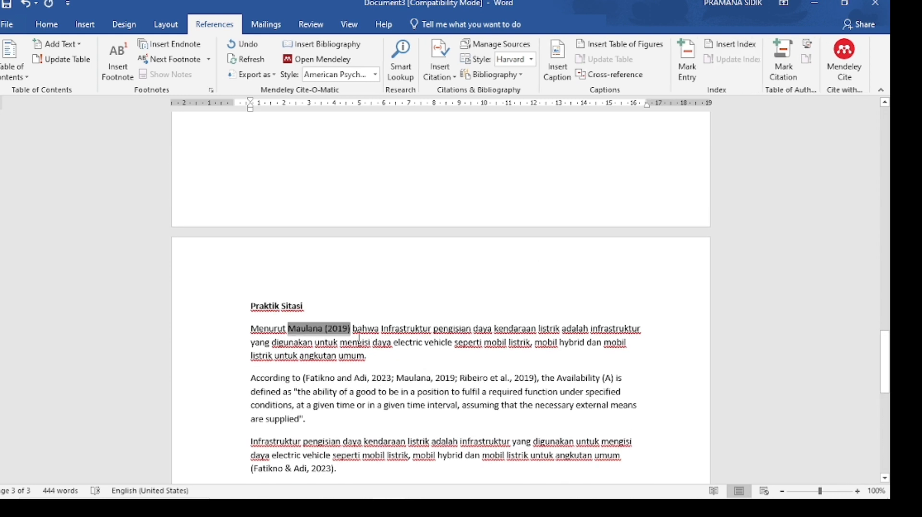
pyautogui.press('BackSpace')
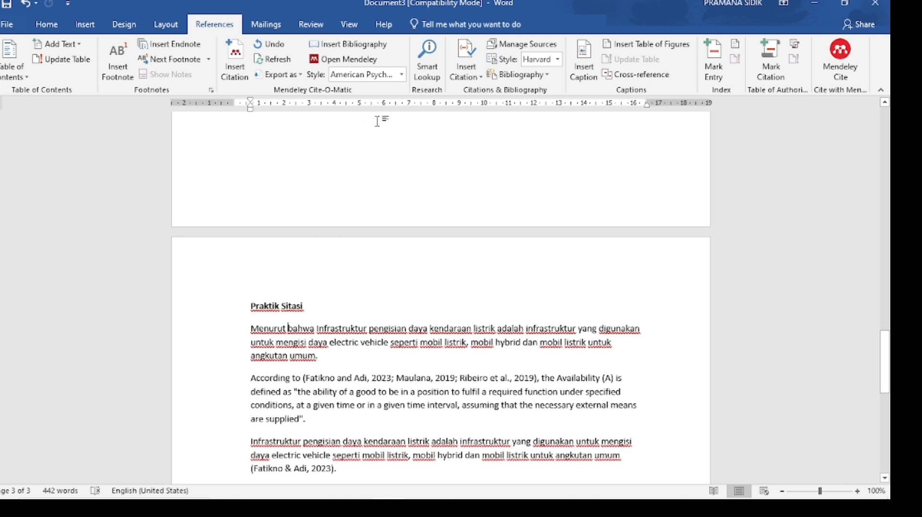
pyautogui.click(401, 74)
pyautogui.click(398, 178)
# Insert a Mendeley citation of the Identifikasi Waste paper after "Menurut", separated from "bahwa" by a space
pyautogui.click(240, 60)
pyautogui.click(411, 367)
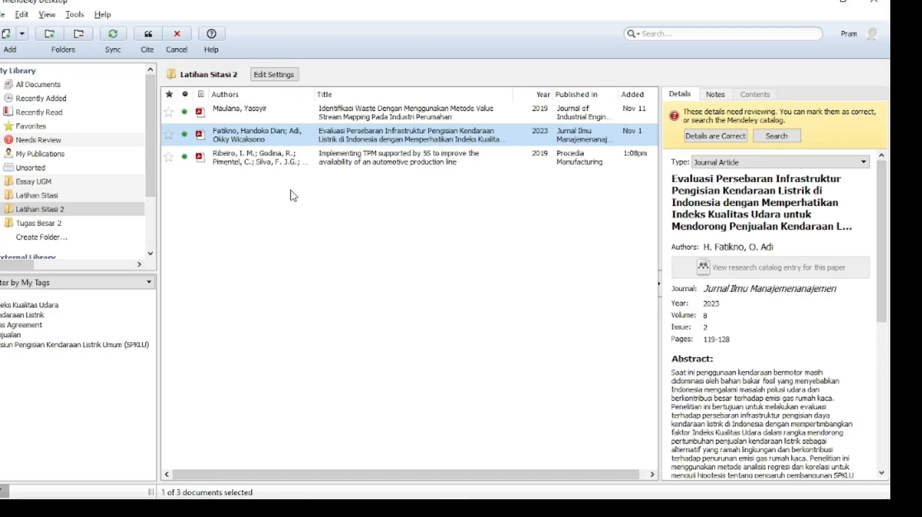
pyautogui.click(259, 114)
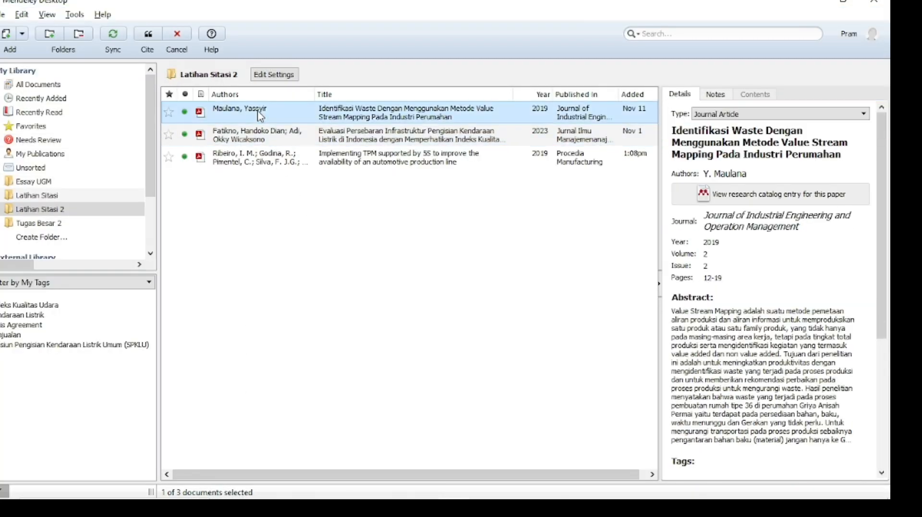
pyautogui.click(148, 33)
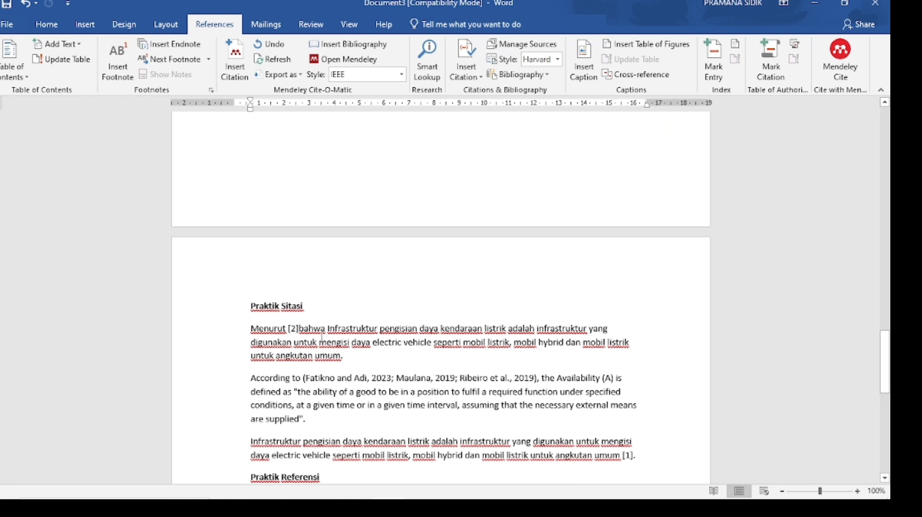
pyautogui.click(289, 330)
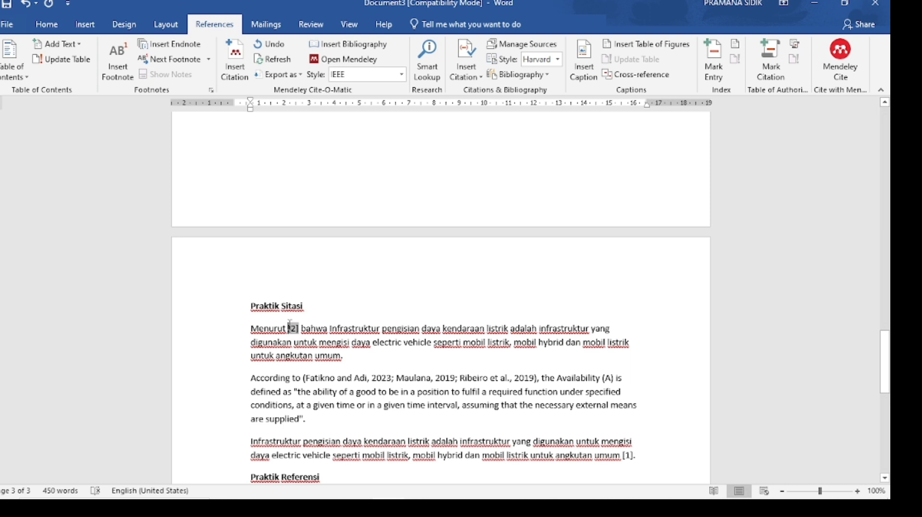
# Manually edit the citation after "Menurut" to show the author's surname before [2], and keep the manual edit
pyautogui.click(293, 330)
pyautogui.write('Maulana')
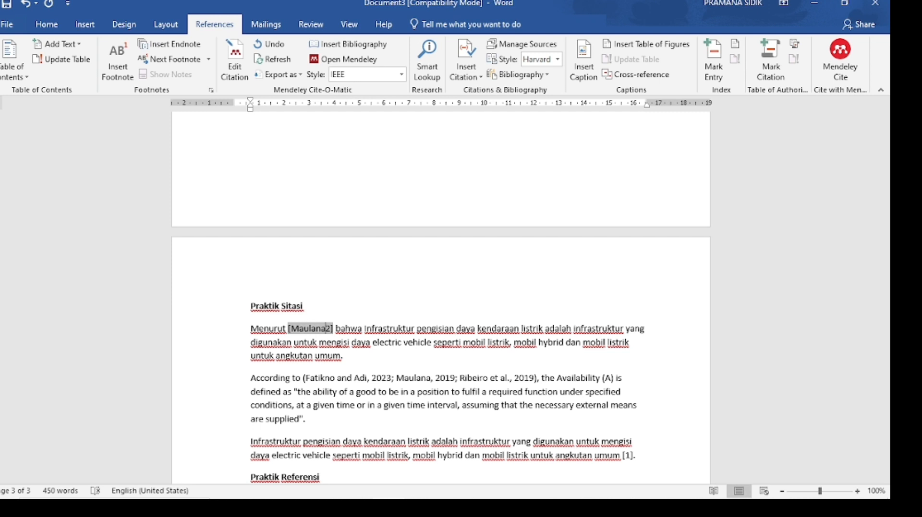
pyautogui.write(' [')
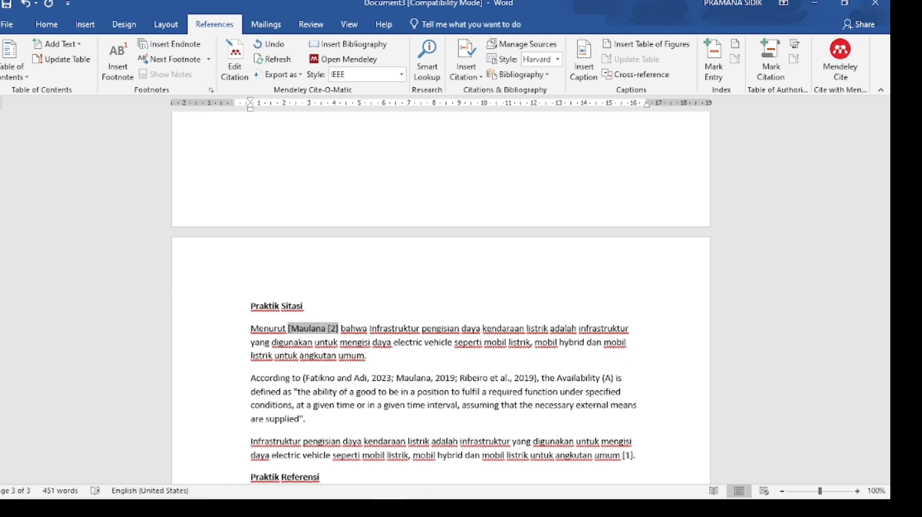
pyautogui.press('BackSpace')
pyautogui.click(332, 342)
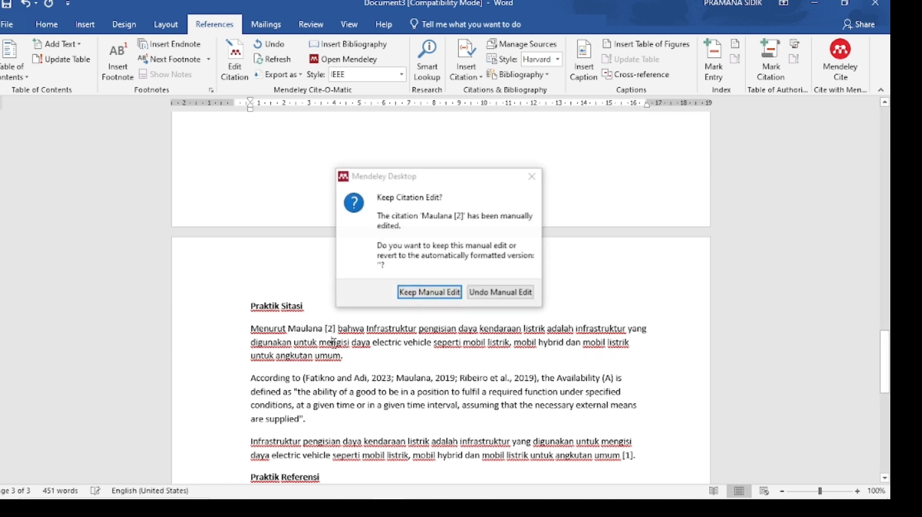
pyautogui.click(431, 293)
pyautogui.click(318, 329)
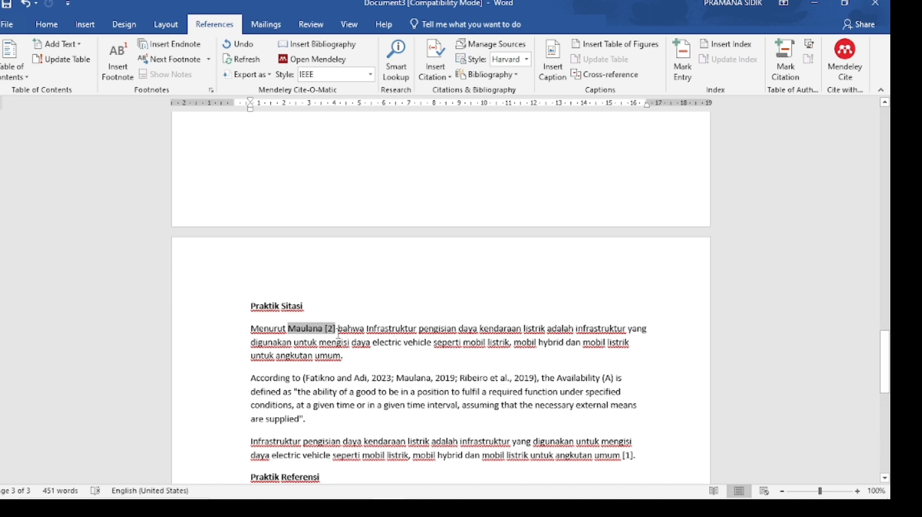
pyautogui.click(352, 329)
# Delete the [1] citation at the end of the third Praktik Sitasi paragraph
pyautogui.scroll(-1, 343, 329)
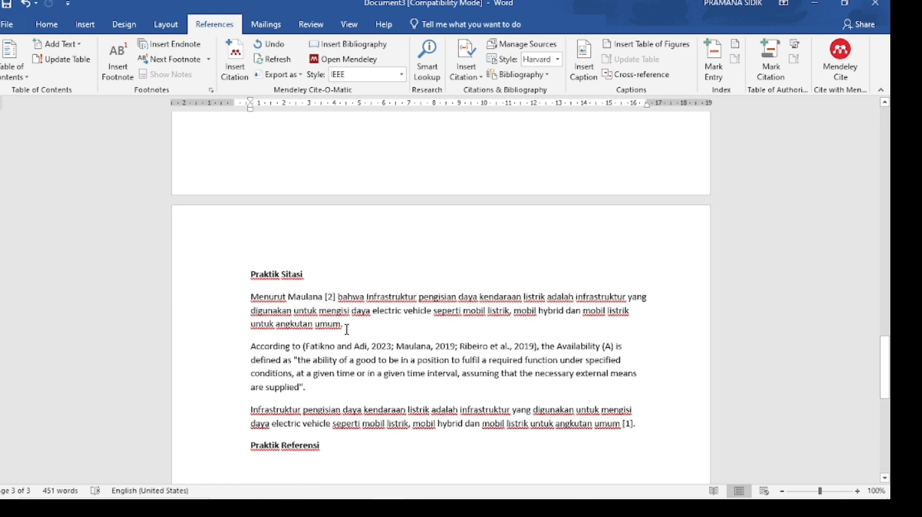
pyautogui.scroll(-1, 427, 410)
pyautogui.click(574, 379)
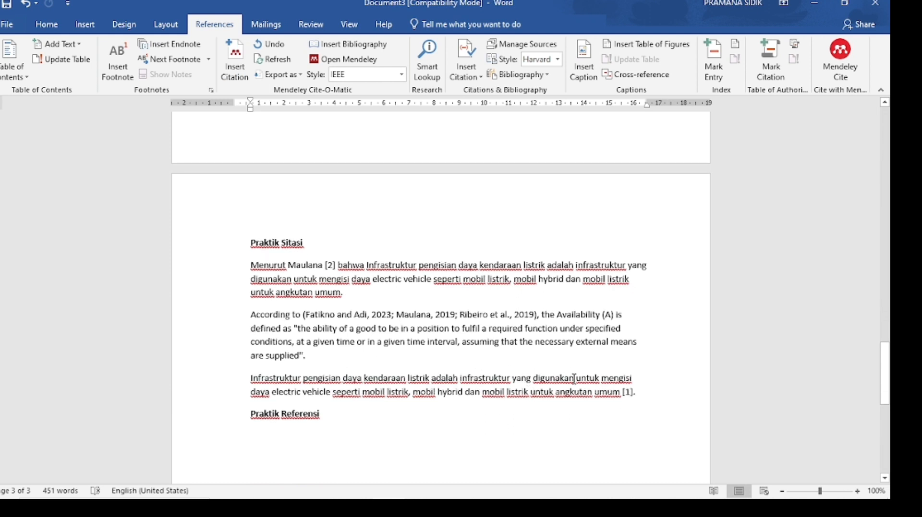
pyautogui.click(632, 392)
pyautogui.click(639, 399)
pyautogui.press('BackSpace')
pyautogui.press('BackSpace')
pyautogui.press('BackSpace')
pyautogui.press('BackSpace')
# Insert one Mendeley citation of both the Identifikasi Waste and Evaluasi Persebaran papers at the end of the third paragraph
pyautogui.click(234, 64)
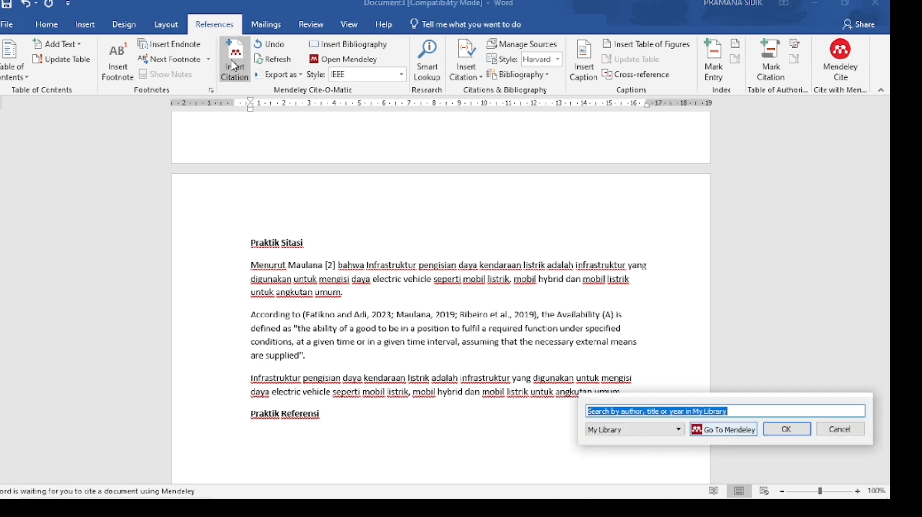
pyautogui.click(718, 430)
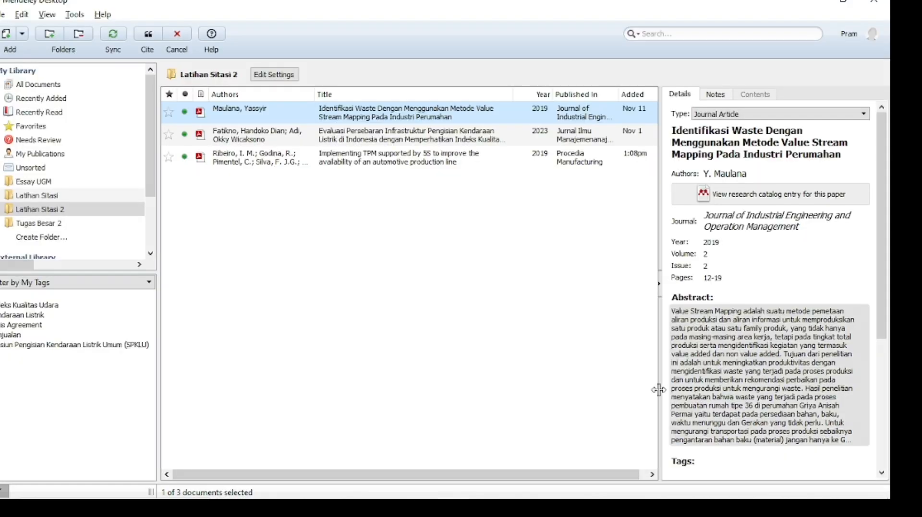
pyautogui.keyDown('ctrl'); pyautogui.click(250, 137); pyautogui.keyUp('ctrl')
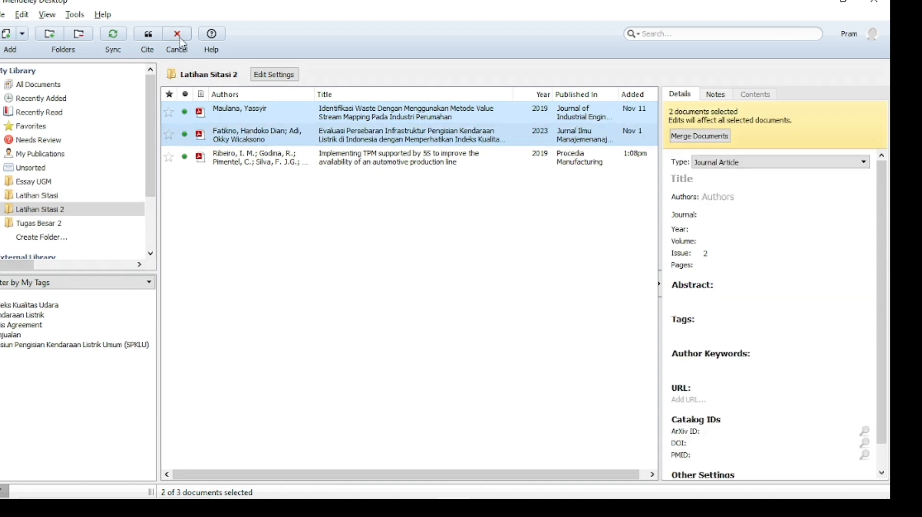
pyautogui.click(148, 34)
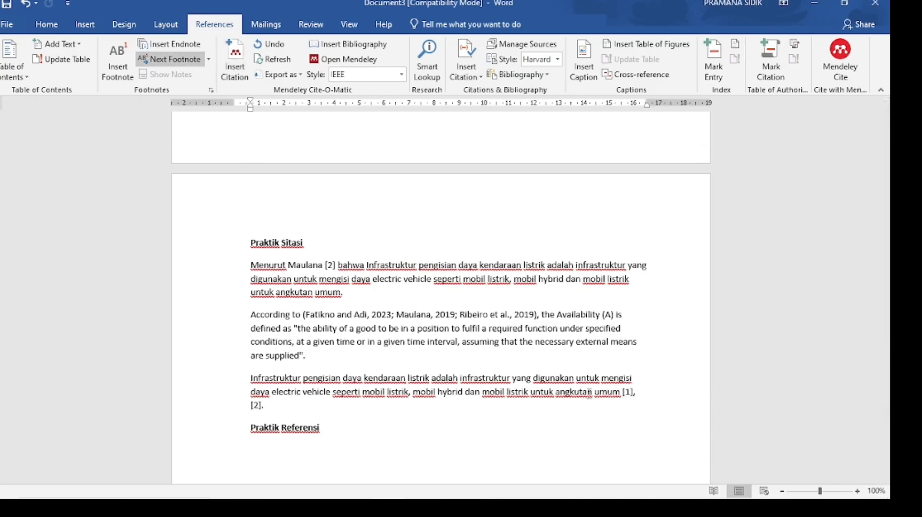
# Insert the Mendeley bibliography on a new line below the Praktik Referensi heading
pyautogui.scroll(-1, 614, 380)
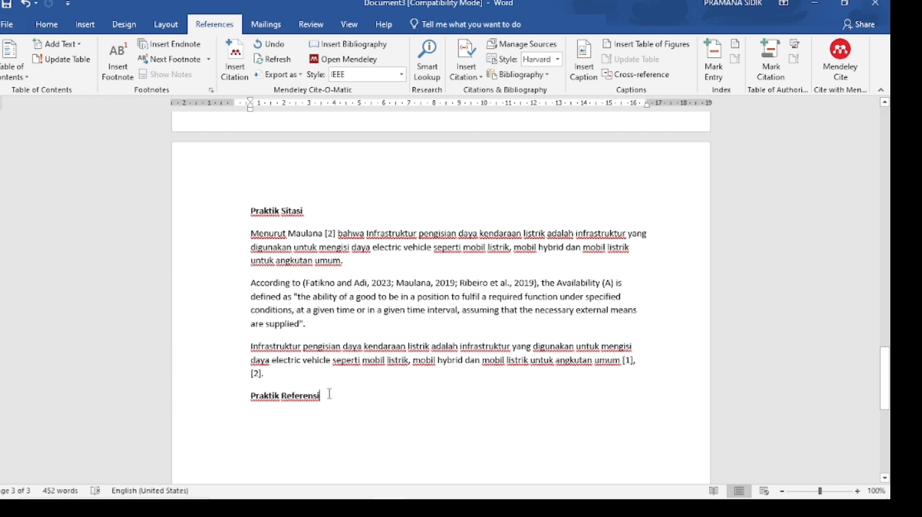
pyautogui.press('Return')
pyautogui.scroll(-1, 329, 396)
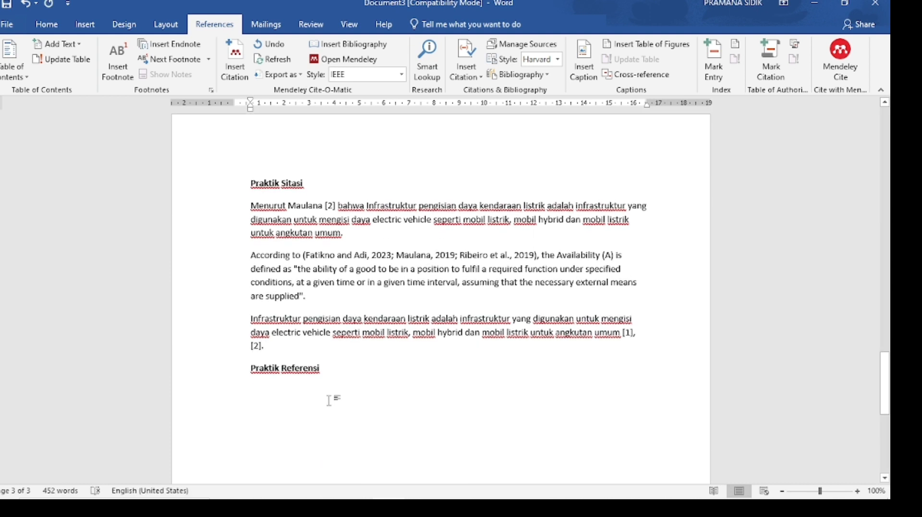
pyautogui.click(356, 52)
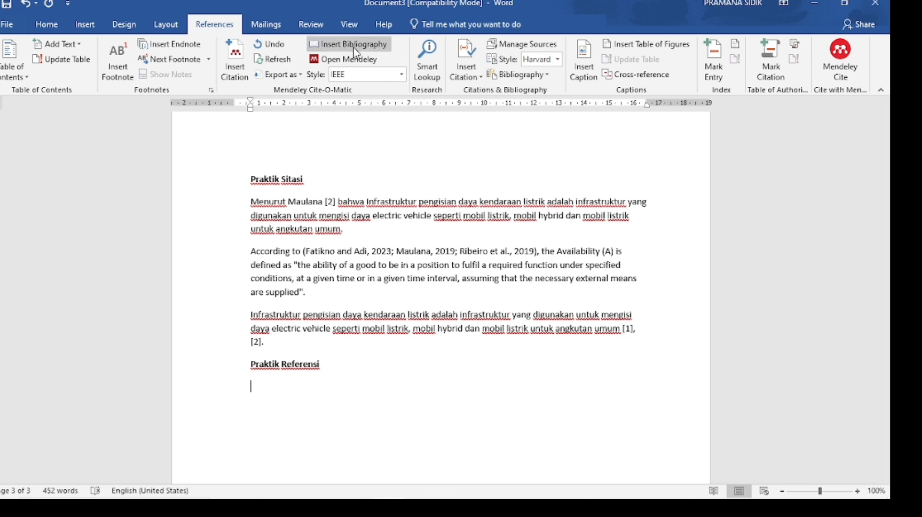
pyautogui.scroll(-2, 506, 355)
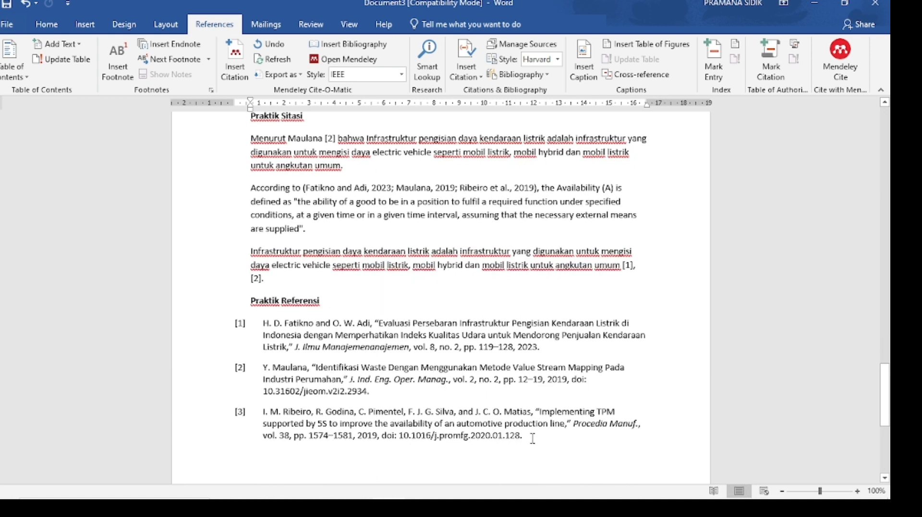
# Justify all the bibliography entries under Praktik Referensi
pyautogui.click(431, 400)
pyautogui.moveTo(431, 400); pyautogui.dragTo(291, 332)
pyautogui.moveTo(255, 318); pyautogui.dragTo(236, 323)
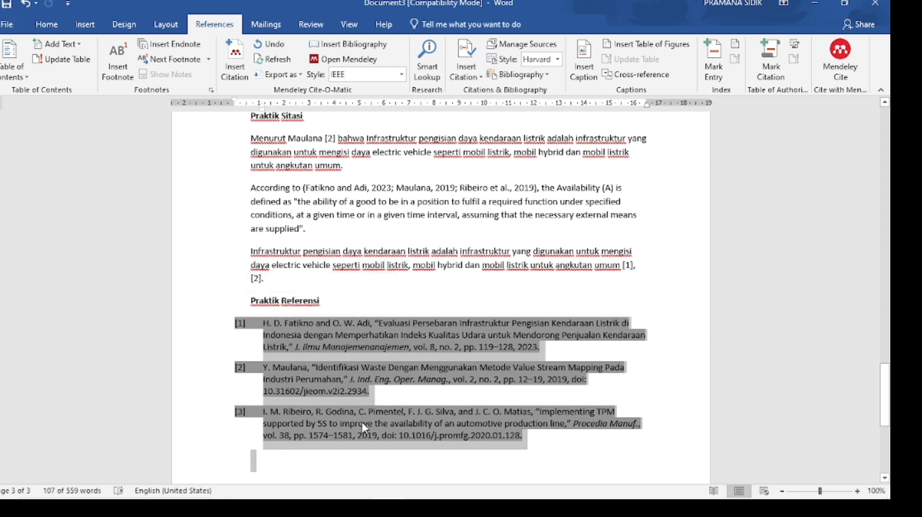
pyautogui.click(47, 24)
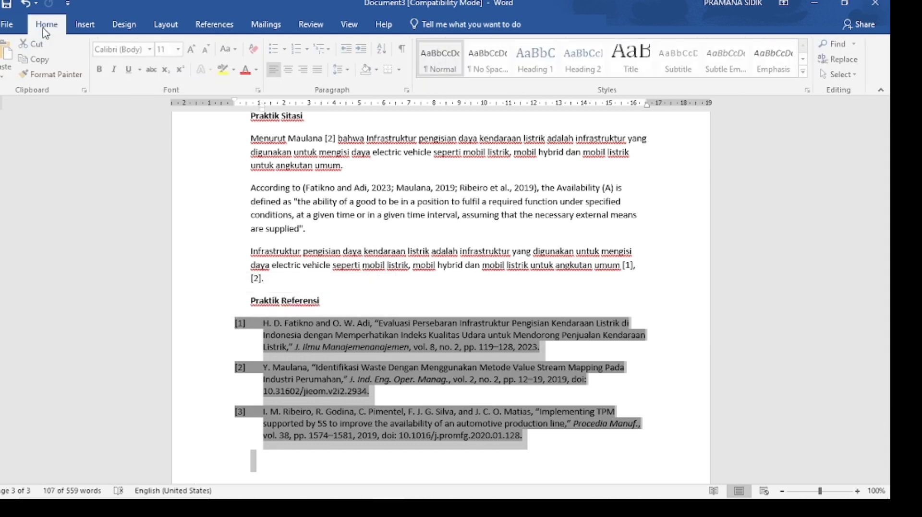
pyautogui.click(320, 70)
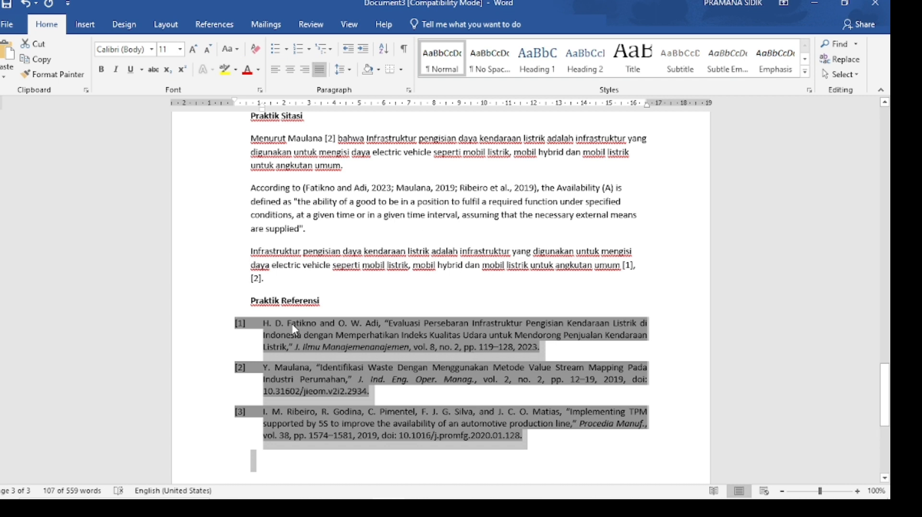
pyautogui.click(370, 358)
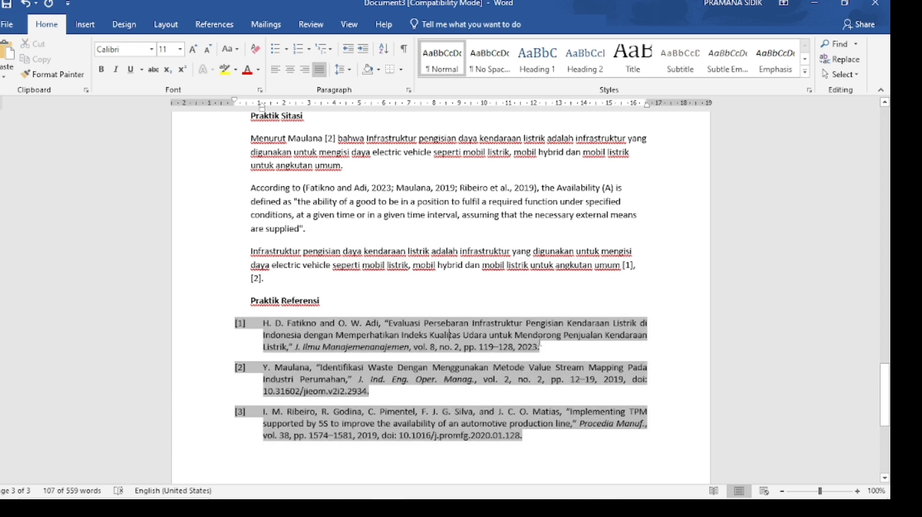
# Set the bibliography entries to single line spacing with 12 pt of space after each paragraph
pyautogui.moveTo(487, 342); pyautogui.dragTo(329, 332)
pyautogui.click(391, 392)
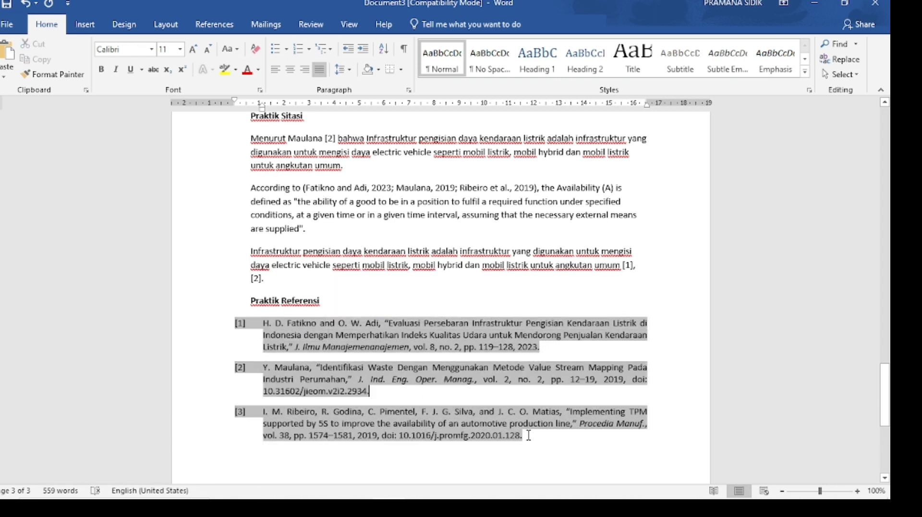
pyautogui.moveTo(529, 435); pyautogui.dragTo(235, 322)
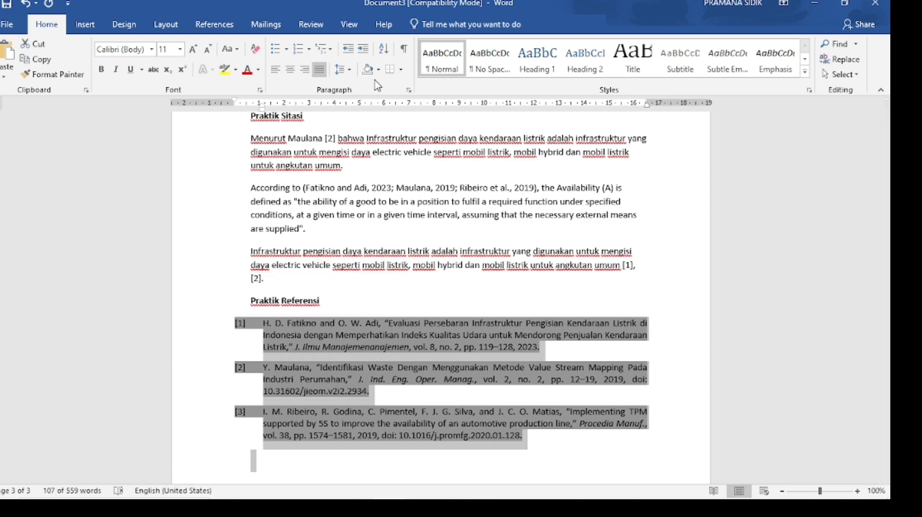
pyautogui.click(350, 71)
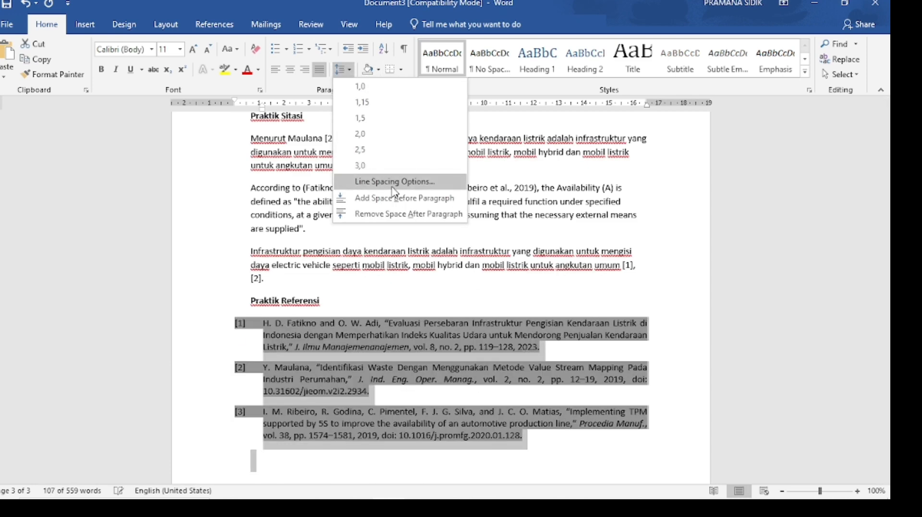
pyautogui.click(393, 187)
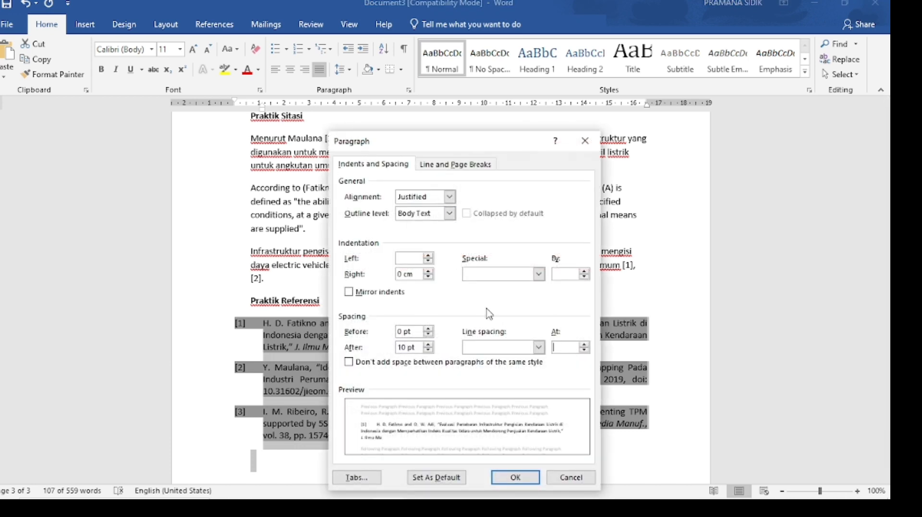
pyautogui.click(539, 347)
pyautogui.click(501, 358)
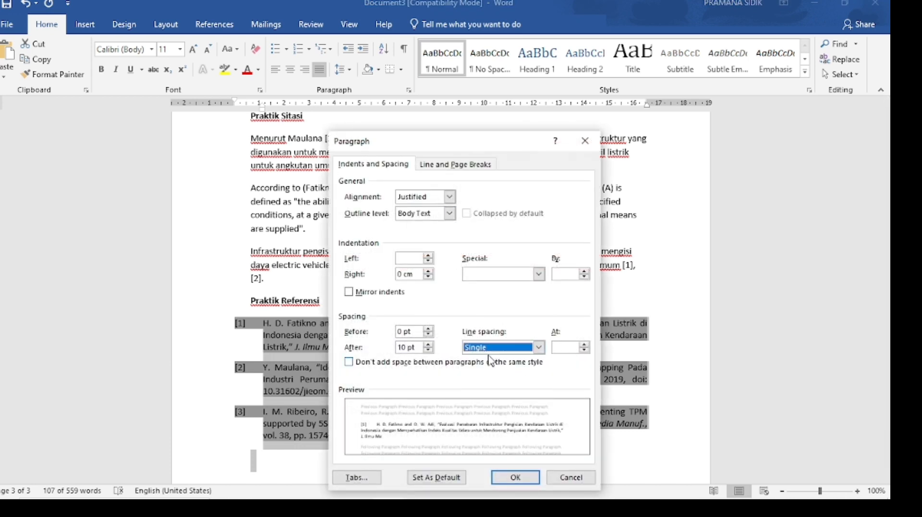
pyautogui.click(429, 351)
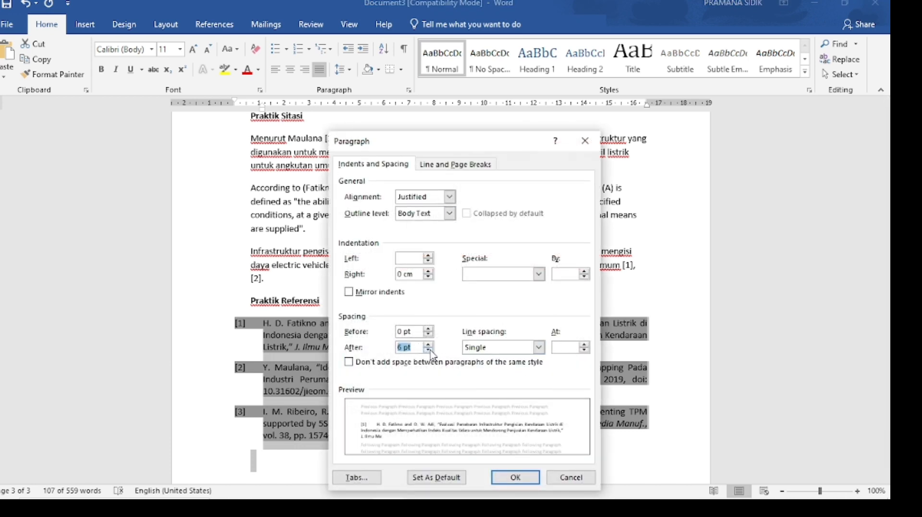
pyautogui.click(429, 345)
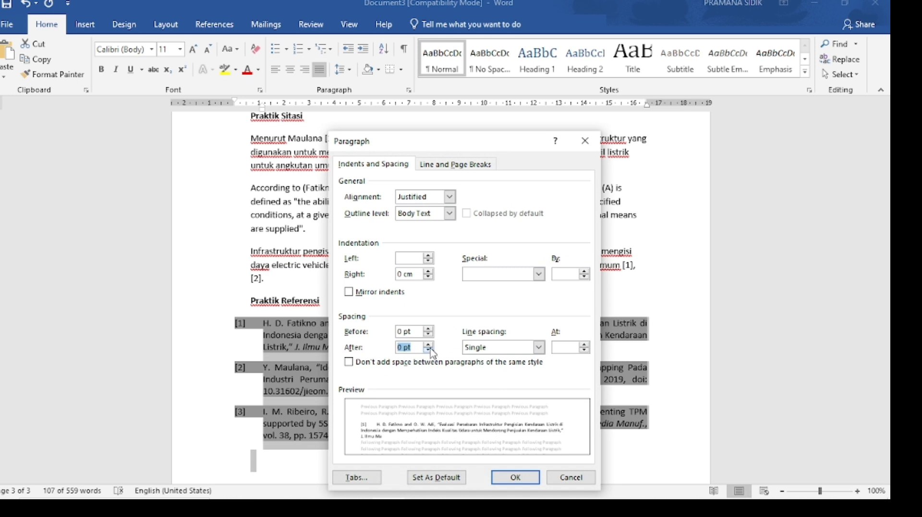
pyautogui.click(429, 345)
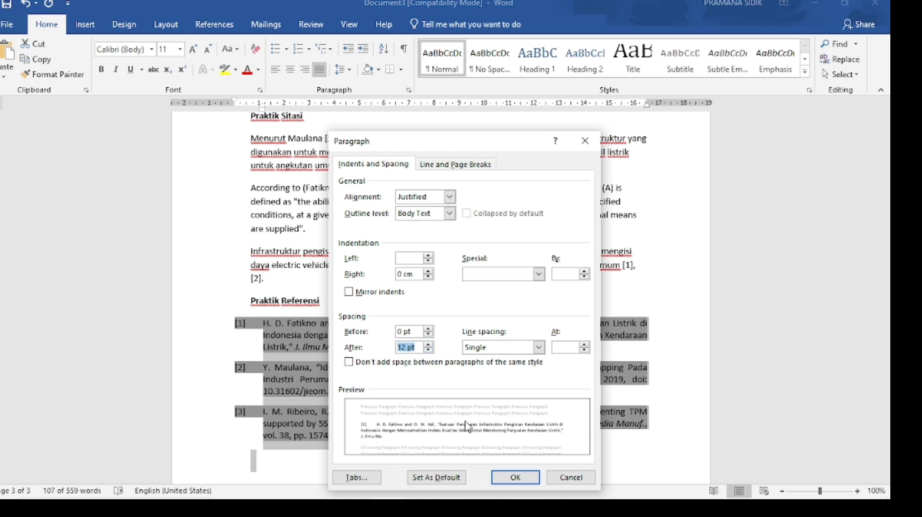
pyautogui.click(514, 480)
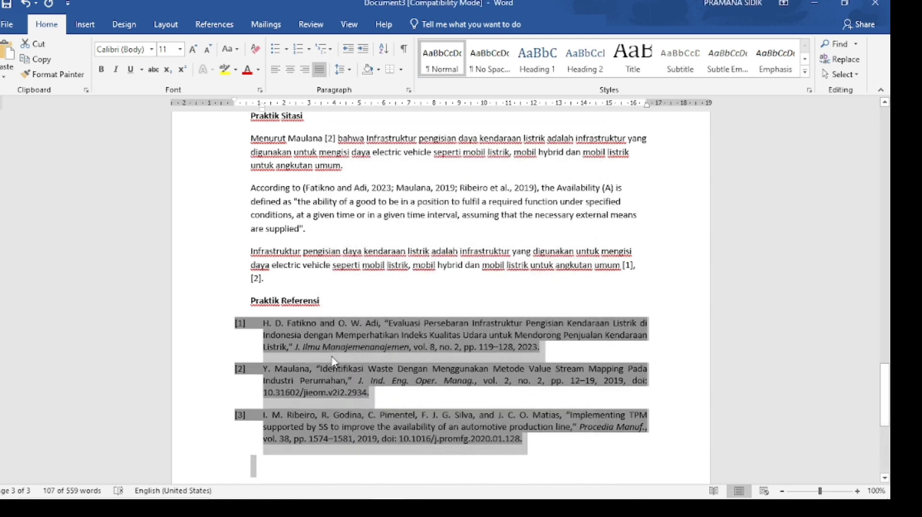
pyautogui.click(335, 360)
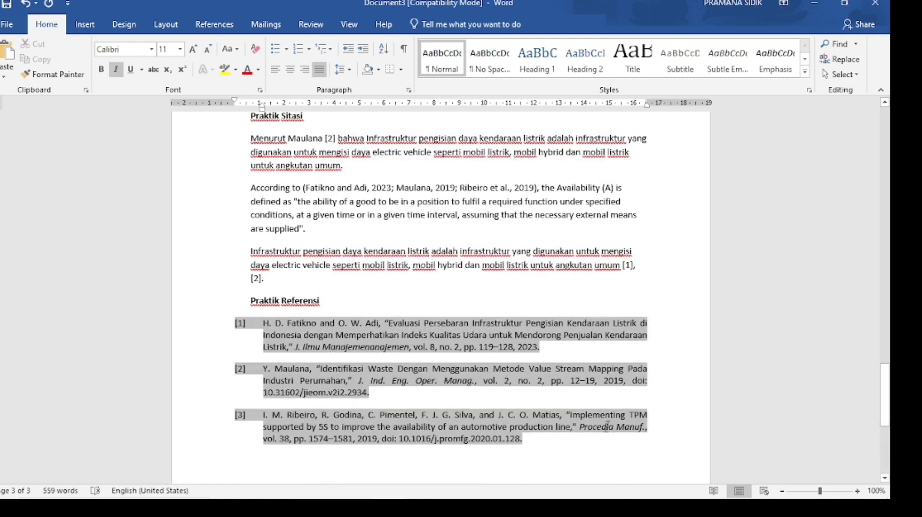
# Save the document as a Word Document named "Latihan Sitasi" in the Music folder, accepting the upgrade to the newest file format
pyautogui.scroll(5, 478, 319)
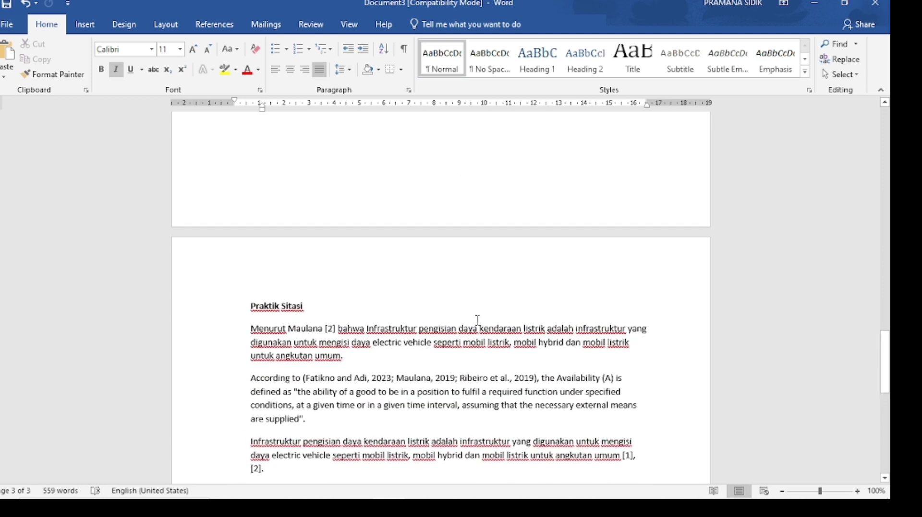
pyautogui.scroll(-3, 478, 321)
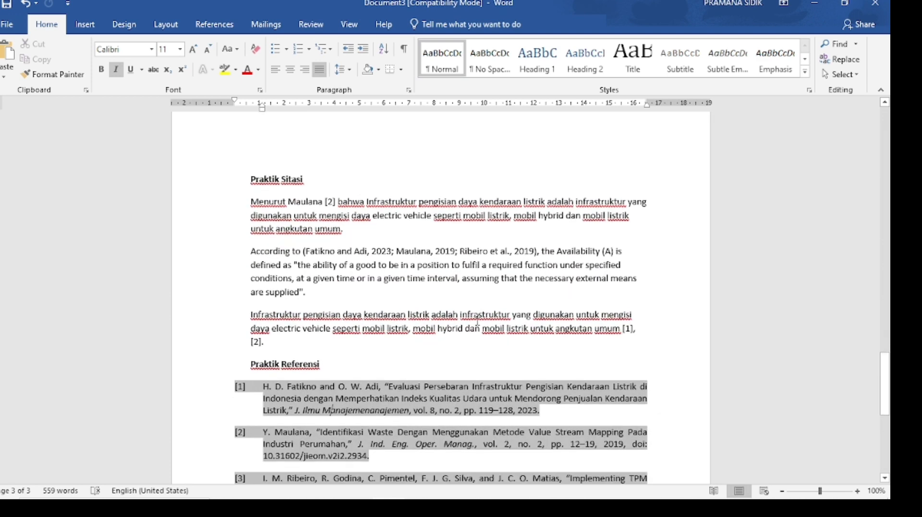
pyautogui.scroll(-2, 478, 323)
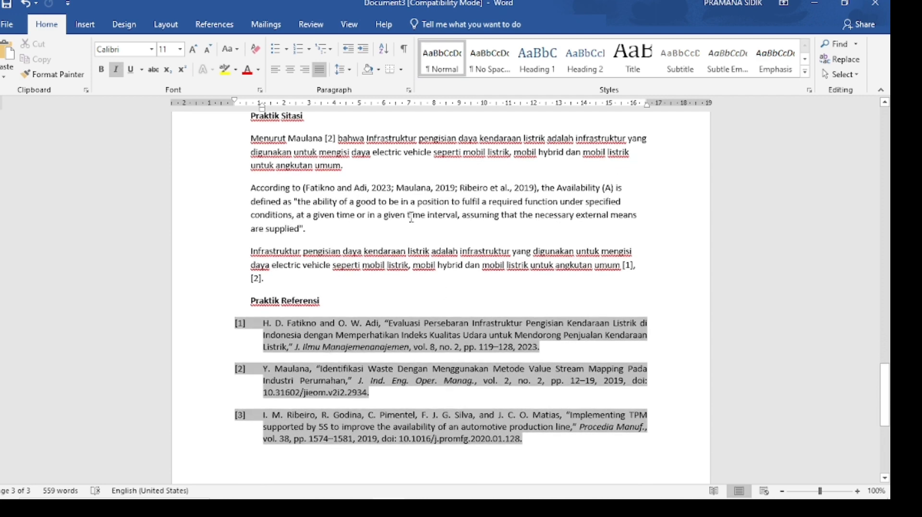
pyautogui.click(8, 25)
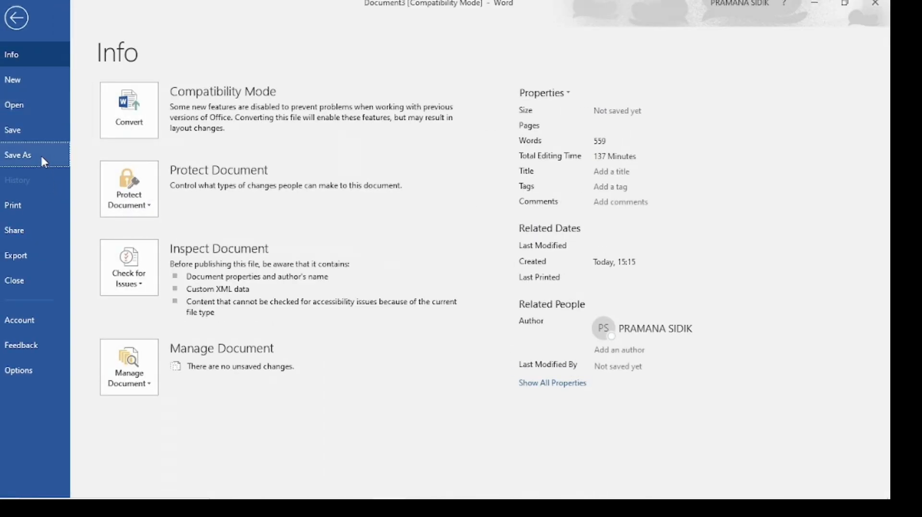
pyautogui.click(42, 159)
pyautogui.click(200, 262)
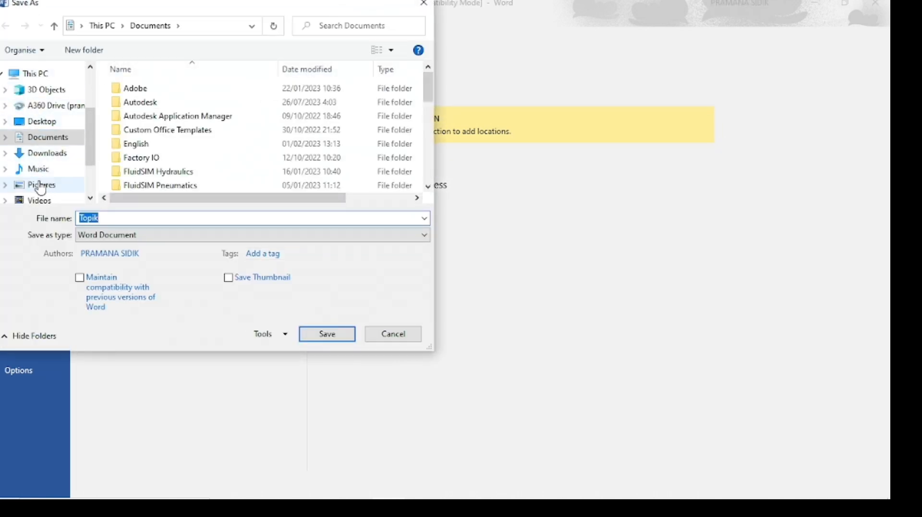
pyautogui.click(36, 169)
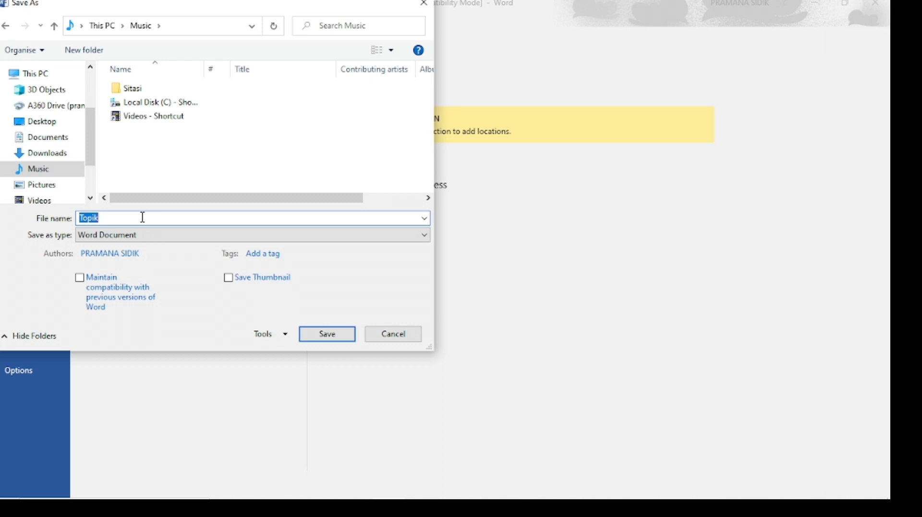
pyautogui.write('Latihan Sitasi')
pyautogui.click(304, 334)
pyautogui.click(484, 282)
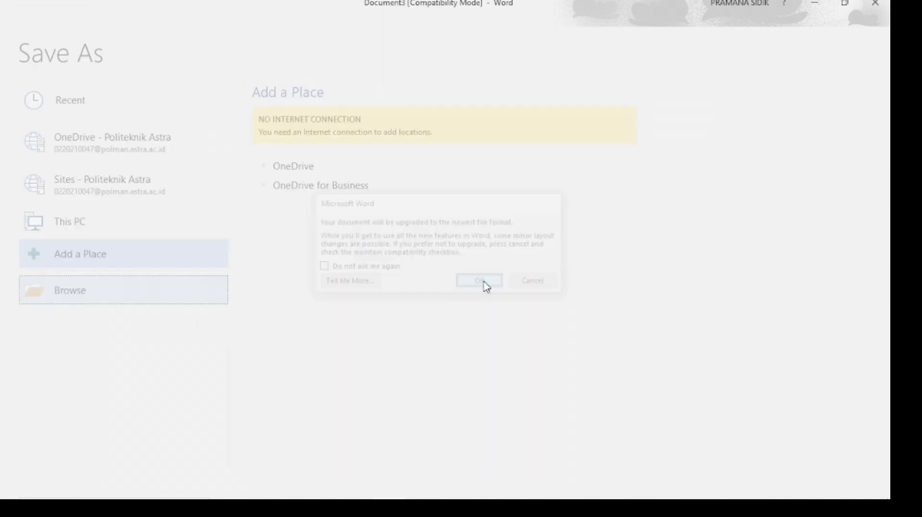
# Switch to Mendeley Desktop, permanently remove the "Latihan Sitasi 2" folder from the library, and return to the Word document
pyautogui.scroll(-2, 384, 292)
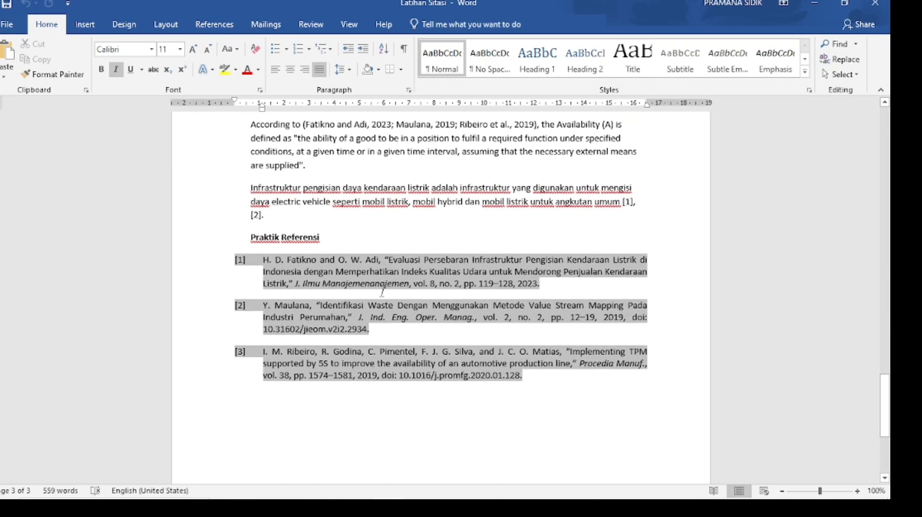
pyautogui.scroll(2, 384, 292)
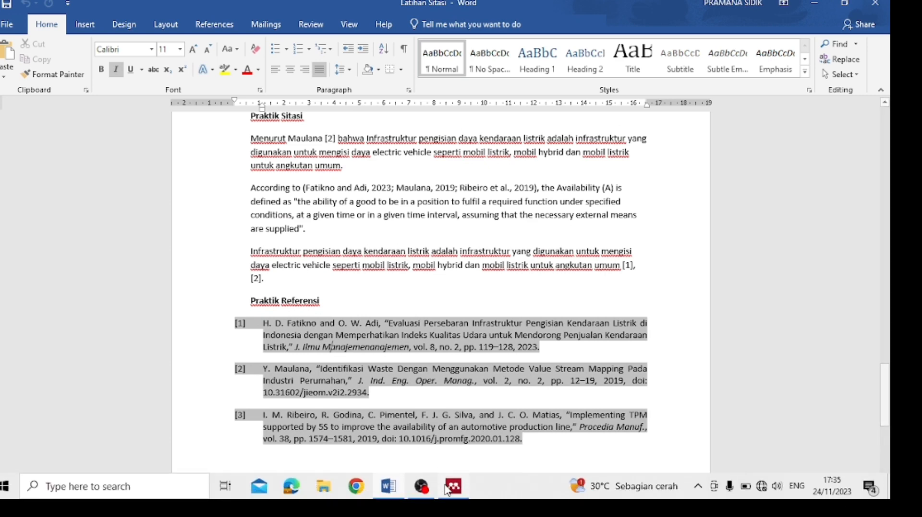
pyautogui.click(449, 494)
pyautogui.click(352, 288)
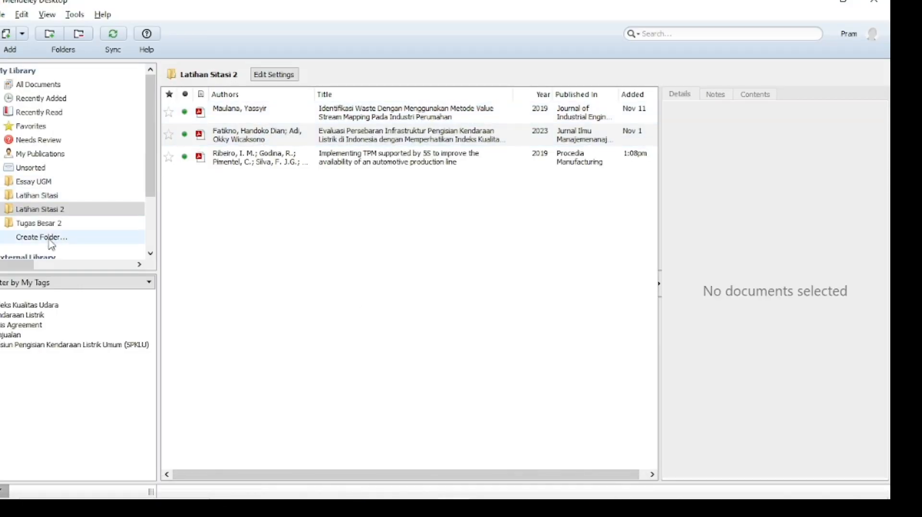
pyautogui.moveTo(285, 122); pyautogui.dragTo(291, 157)
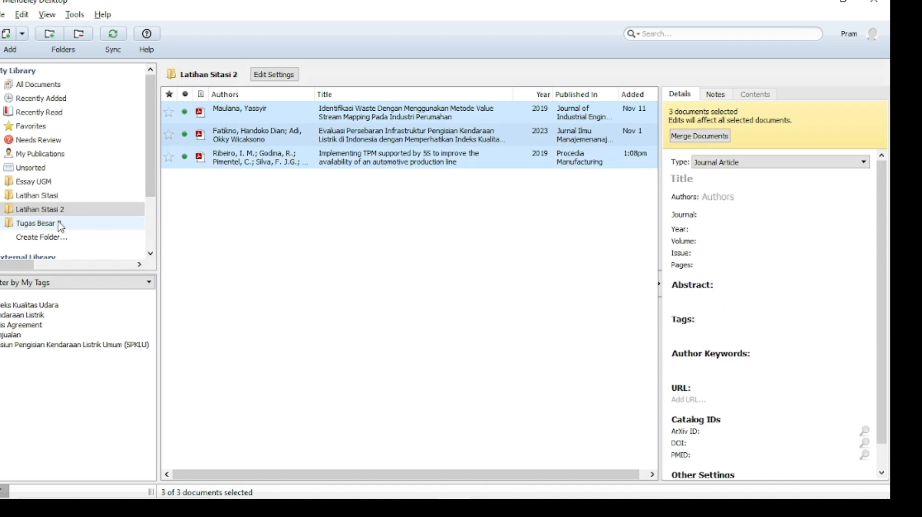
pyautogui.click(39, 214)
pyautogui.rightClick(38, 219)
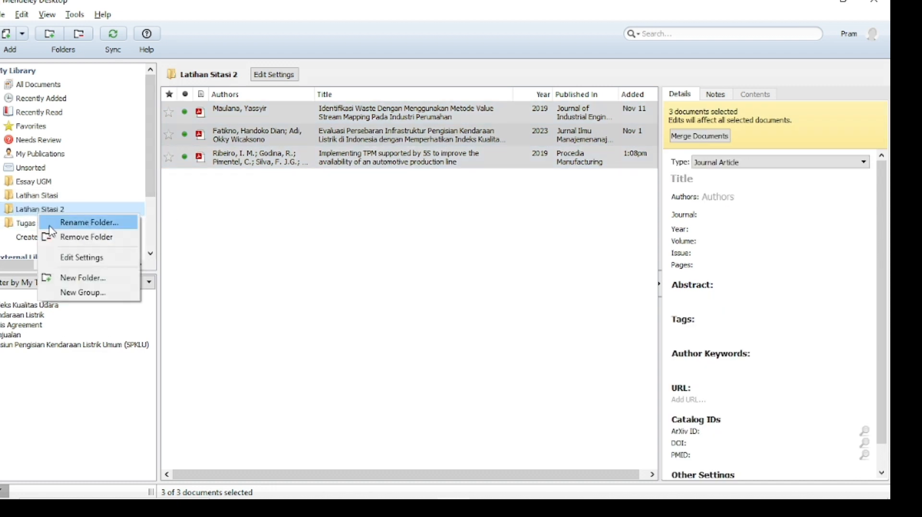
pyautogui.click(79, 235)
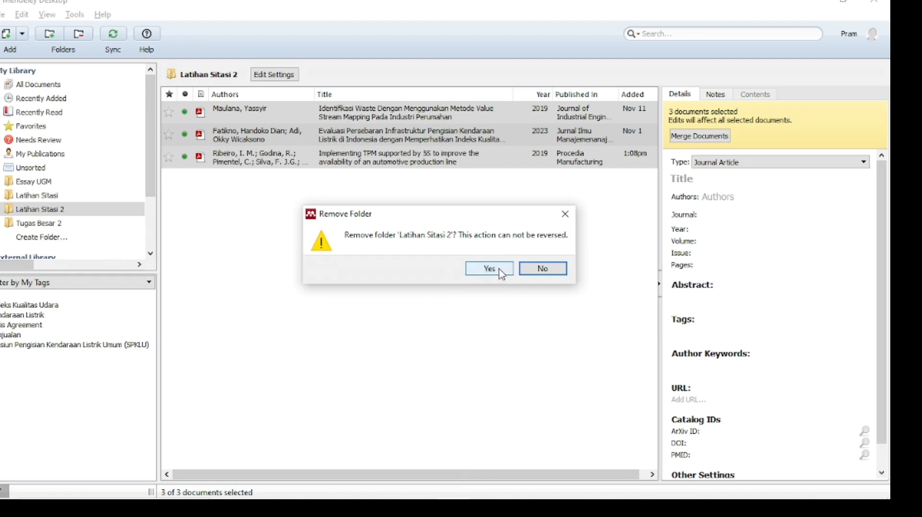
pyautogui.click(499, 269)
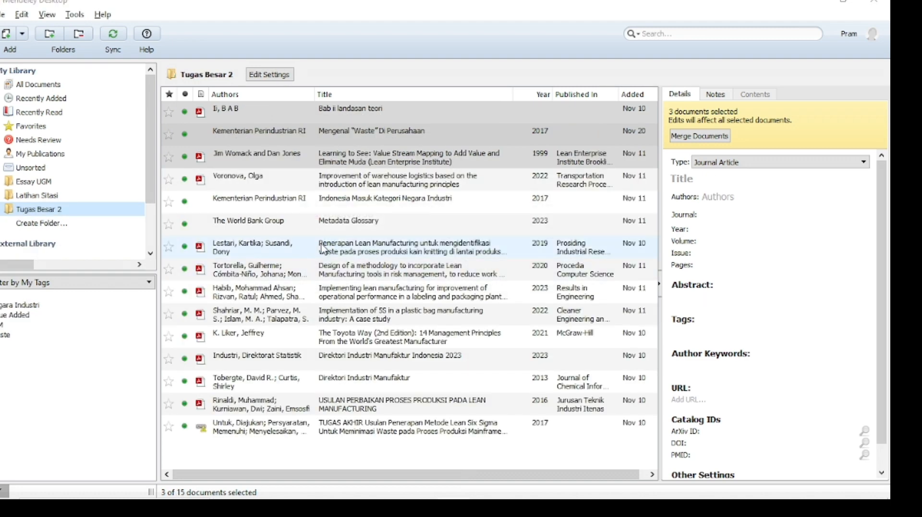
pyautogui.hotkey('alt', 'Tab')
pyautogui.scroll(3, 404, 312)
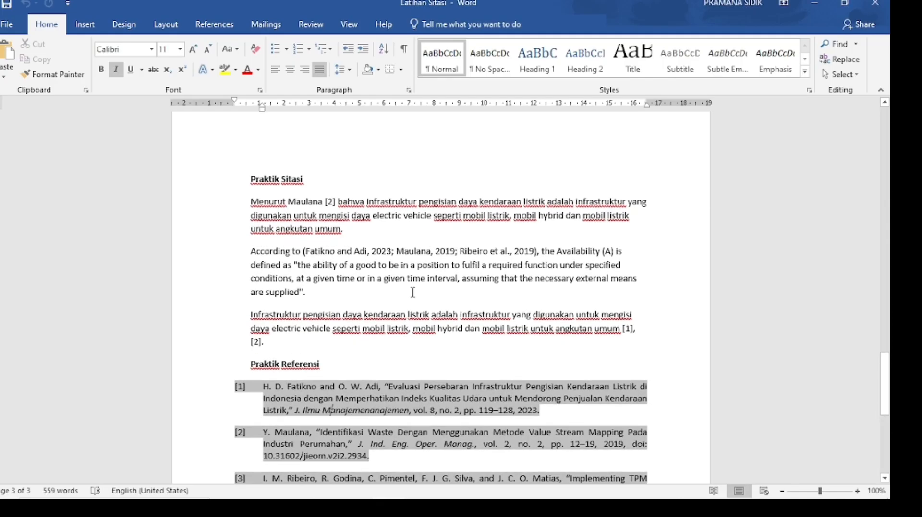